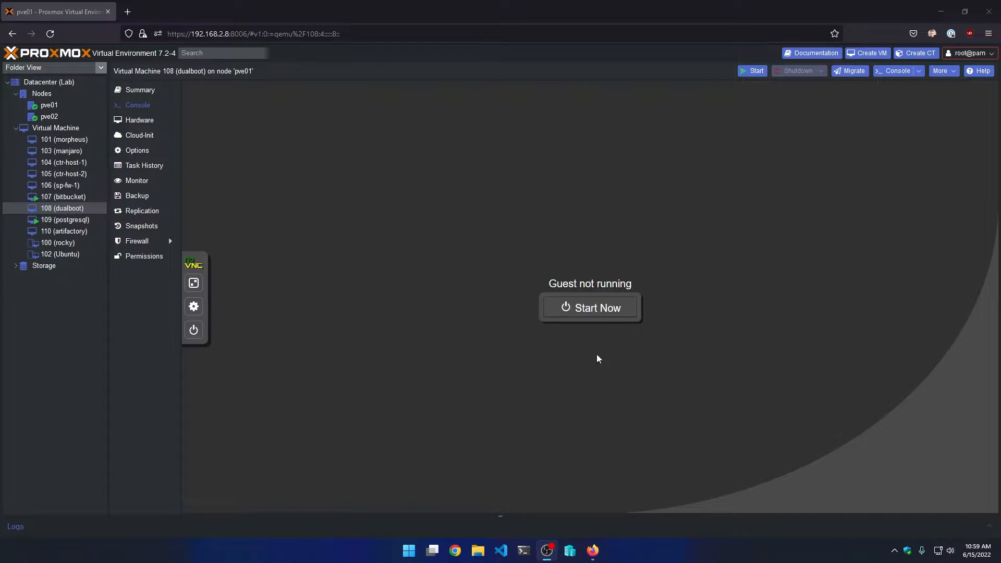
- Start VM 108, boot from the Windows installer disc, accept the language page and begin installing
left_click(603, 312)
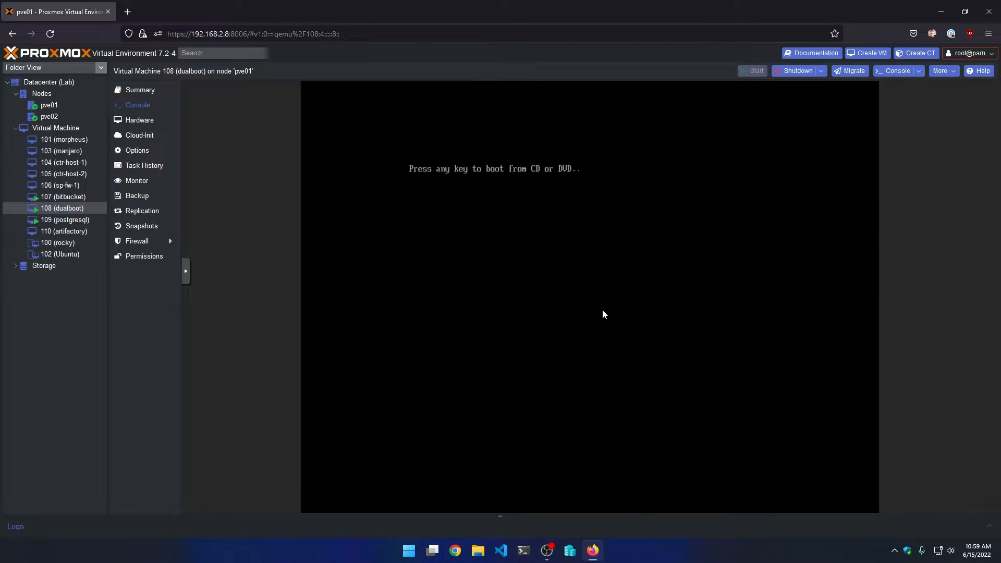
key("Return")
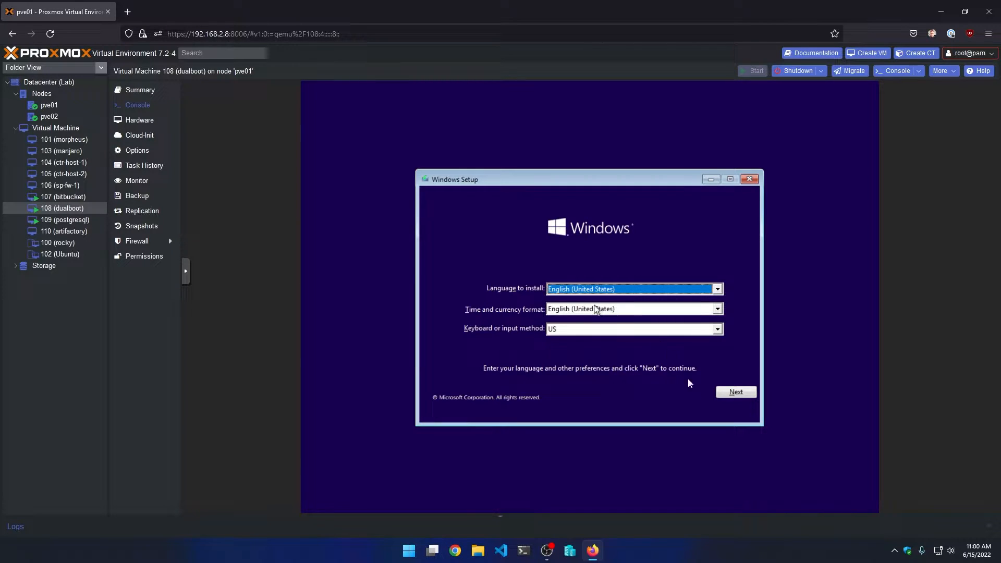
left_click(736, 392)
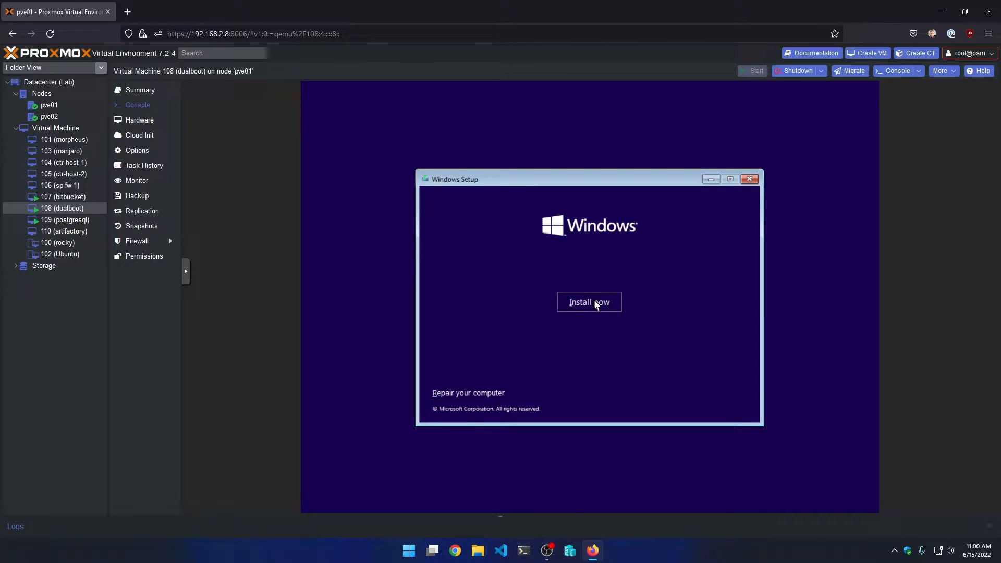
left_click(596, 305)
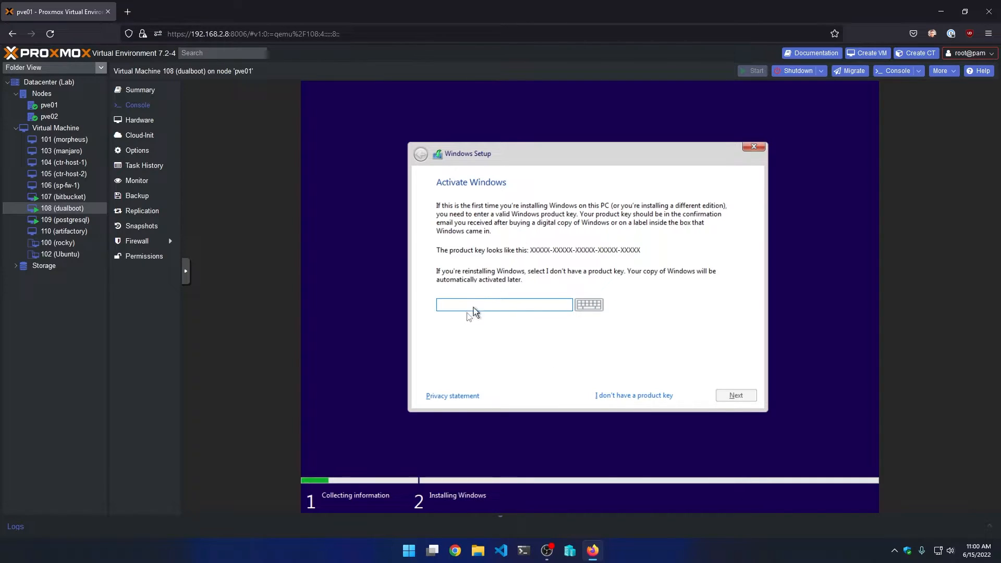
- Skip the product key and choose Windows 10 Pro as the edition
left_click(640, 399)
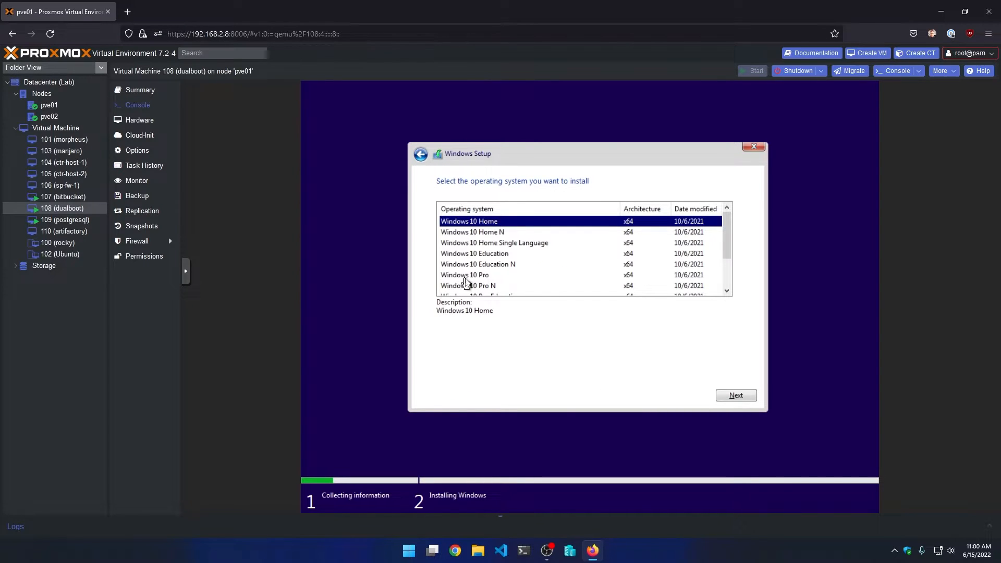
left_click(464, 277)
scroll(500, 262, "down", 2)
scroll(501, 262, "up", 2)
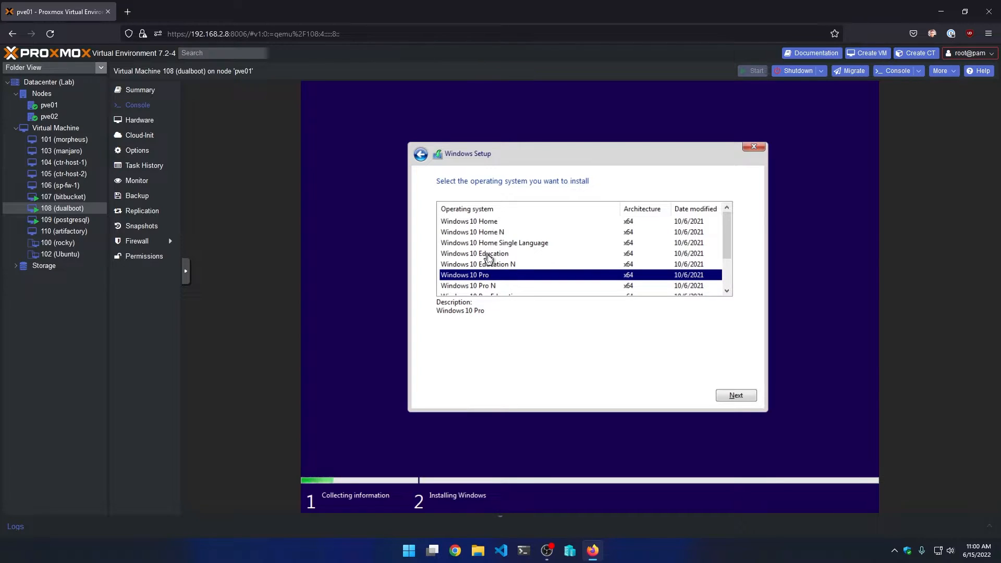
left_click(735, 396)
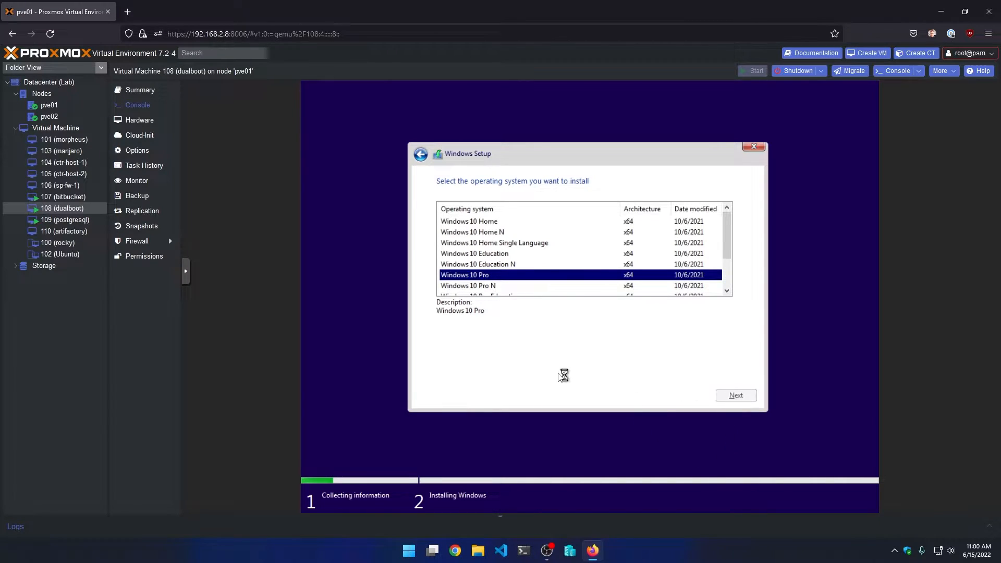
- Accept the license terms and pick the Custom: Install Windows only installation type
left_click(467, 371)
left_click(744, 399)
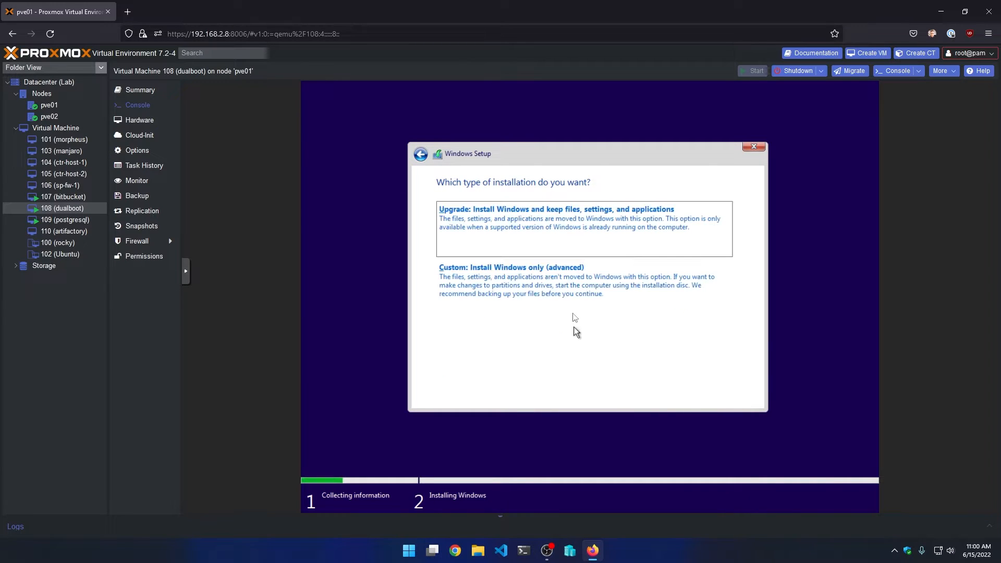
left_click(569, 292)
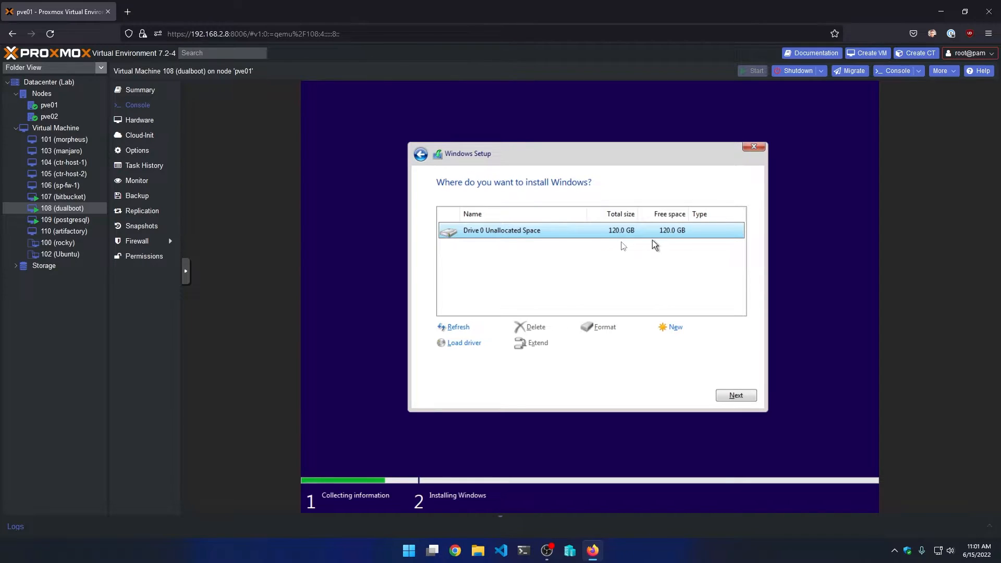
- Create a 60000 MB partition, accept the extra system partitions, and install Windows onto it
left_click(678, 328)
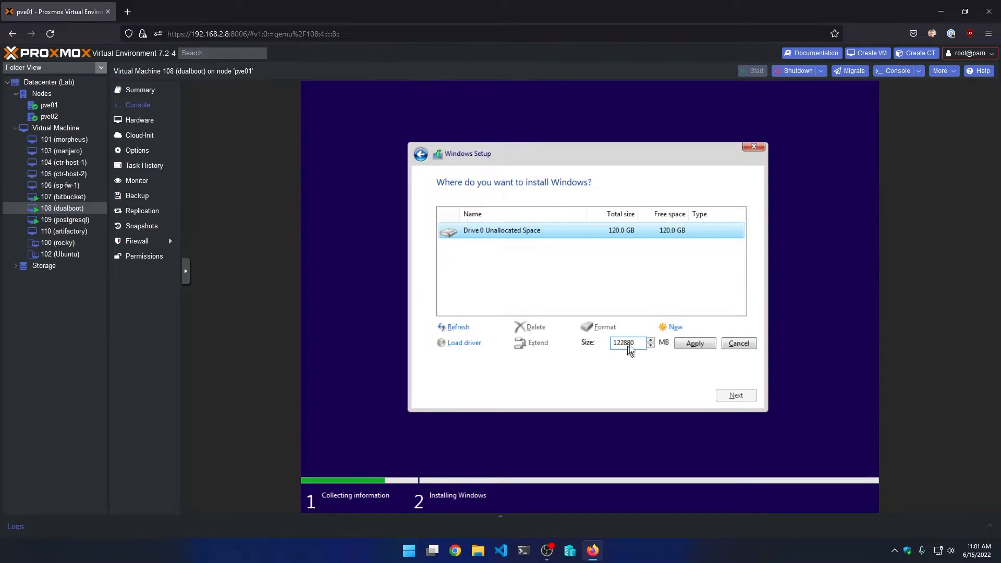
left_click_drag(640, 347, 579, 343)
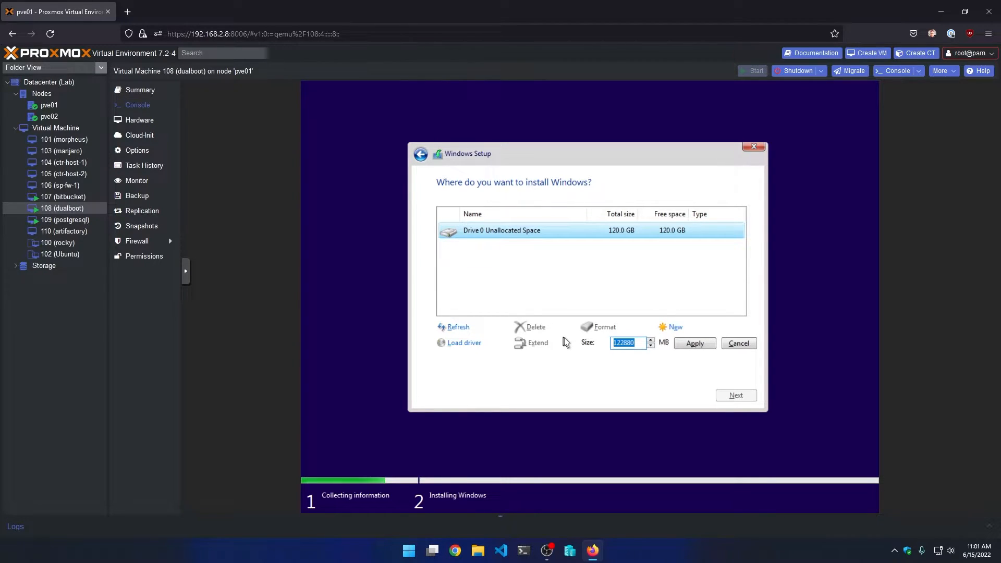
type("60000")
left_click(693, 342)
left_click(673, 343)
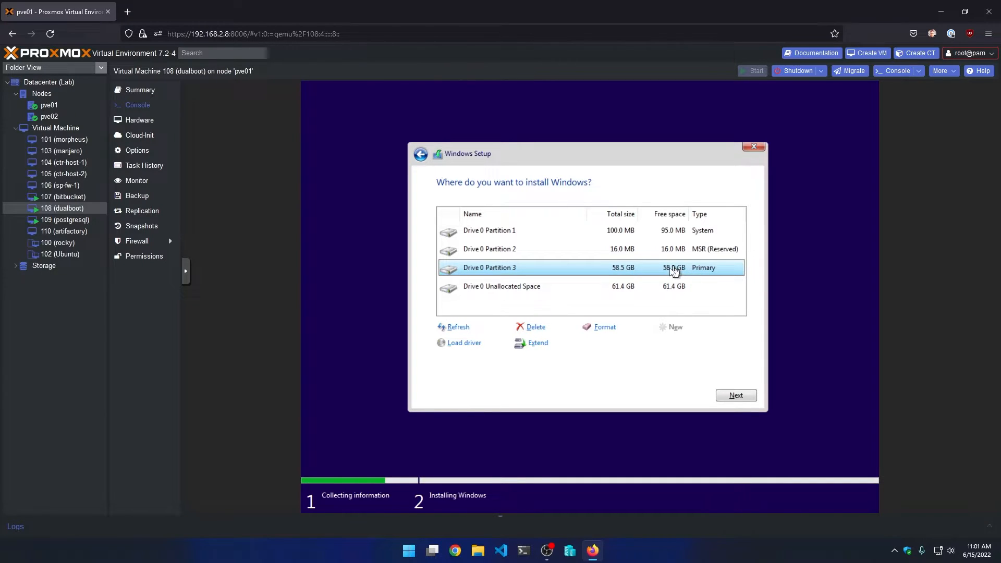
left_click(736, 395)
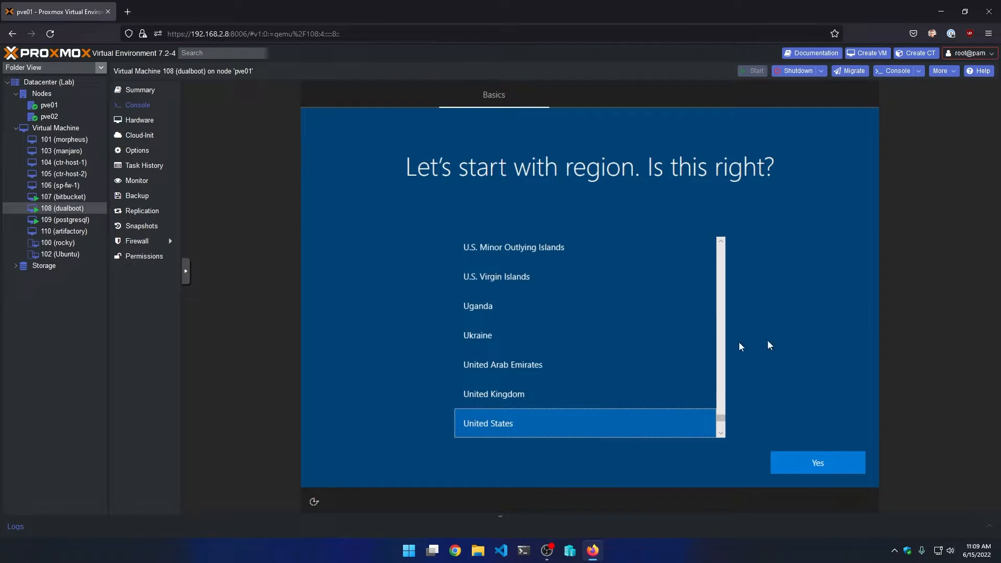
- Confirm United States region and US keyboard, skip a second layout, and continue offline with limited setup
left_click(834, 464)
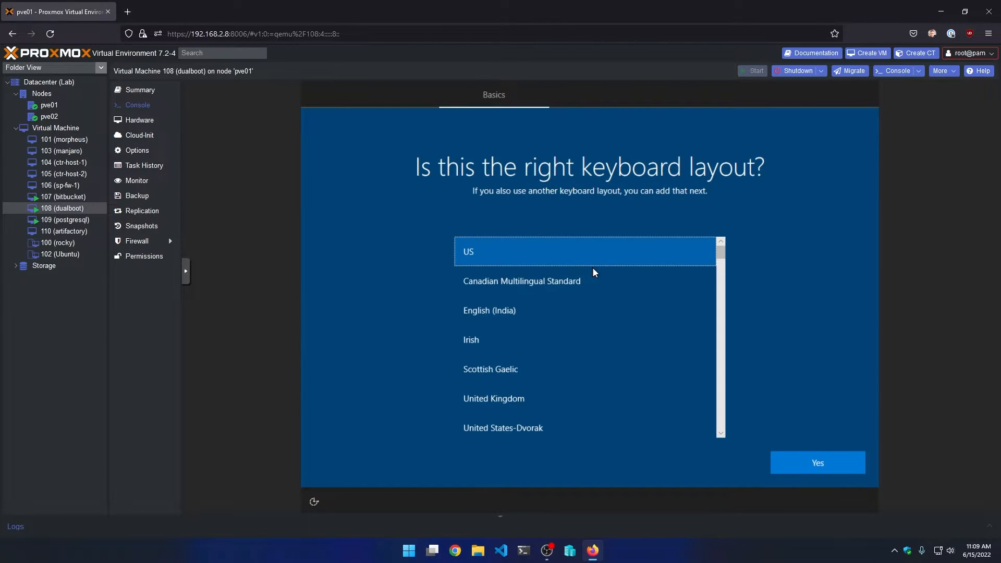
left_click(836, 462)
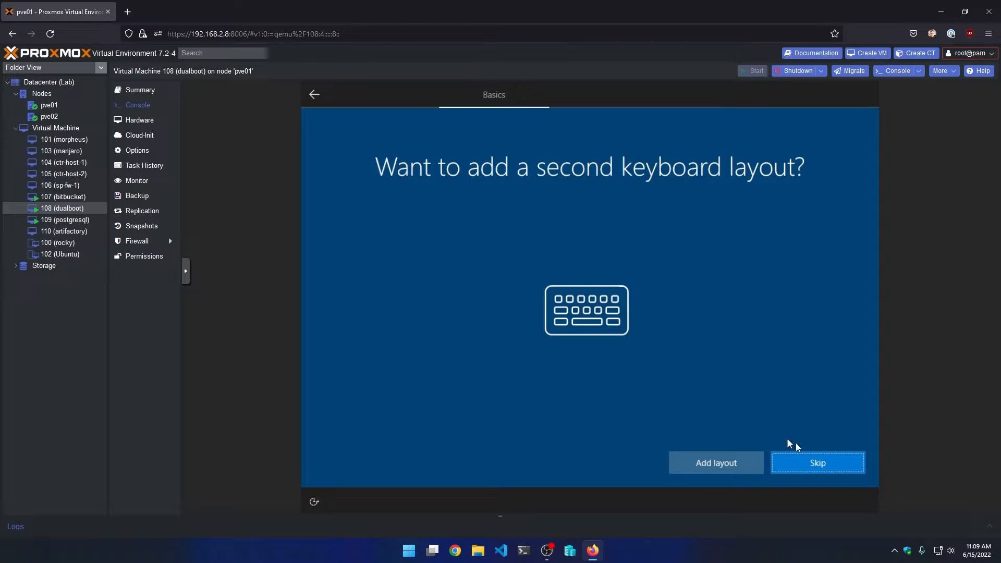
left_click(811, 463)
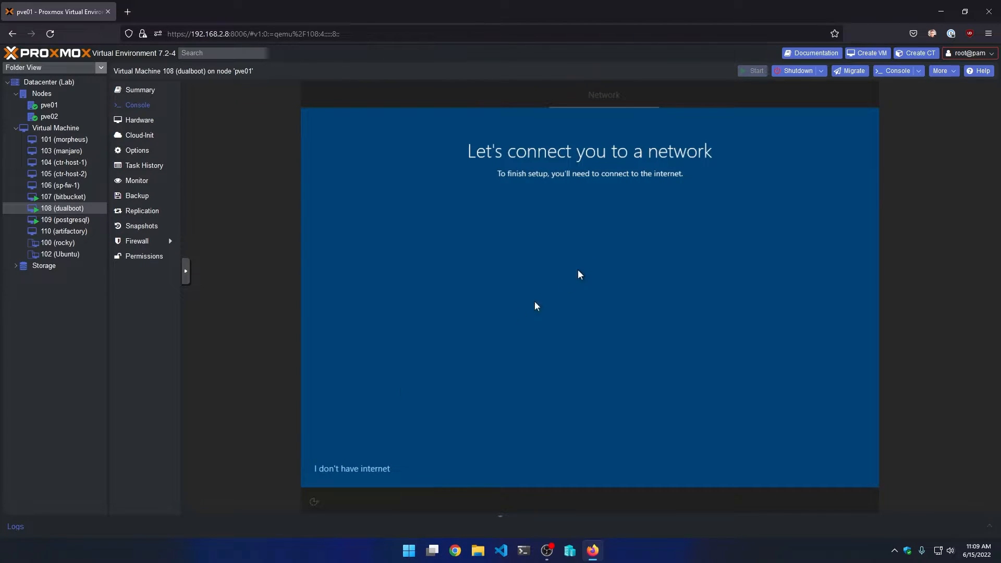
left_click(352, 469)
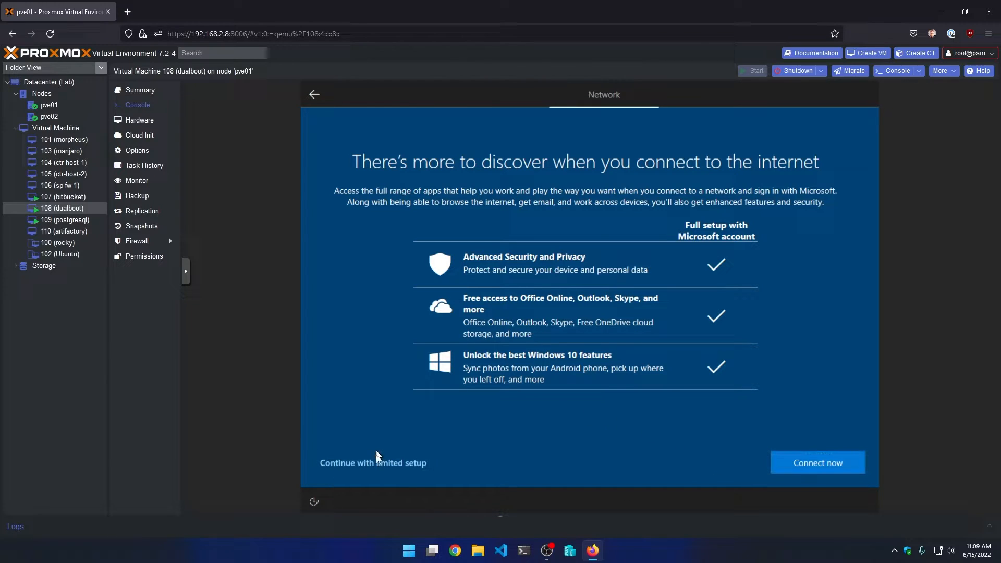
left_click(370, 469)
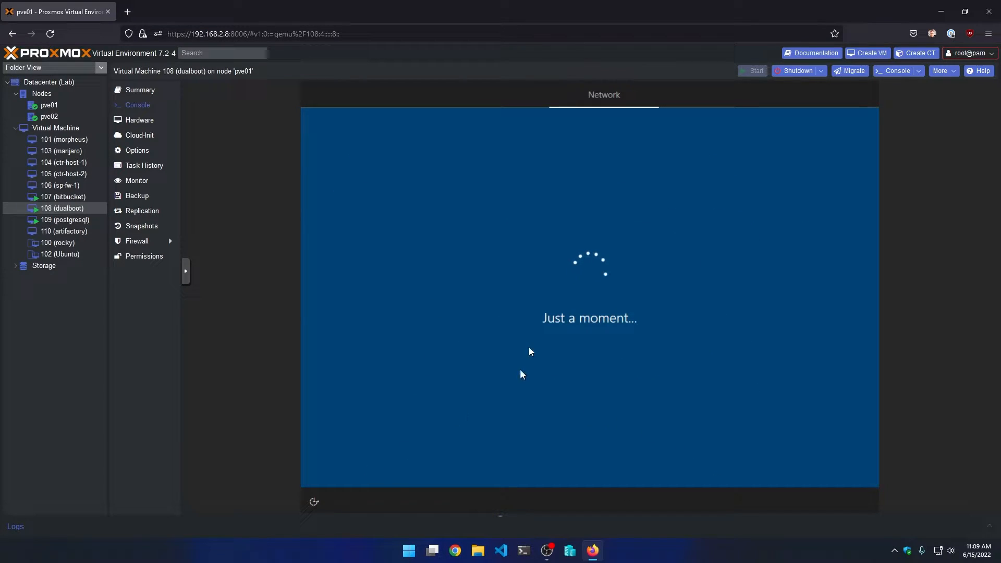
- Enter the local account name and set and confirm the account password
type("test")
left_click(845, 462)
type("test")
left_click(794, 461)
type("test")
left_click(787, 463)
- Answer the parents' meeting city and childhood nickname security questions
left_click(567, 377)
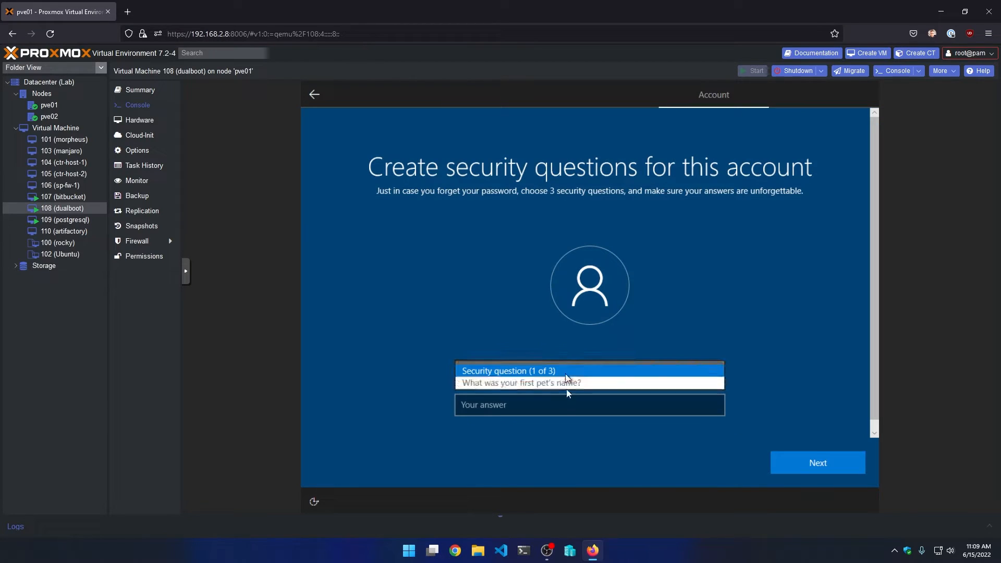
left_click(573, 418)
left_click(554, 409)
type("test")
left_click(822, 462)
left_click(573, 370)
left_click(532, 406)
left_click(541, 406)
type("adsasdasd")
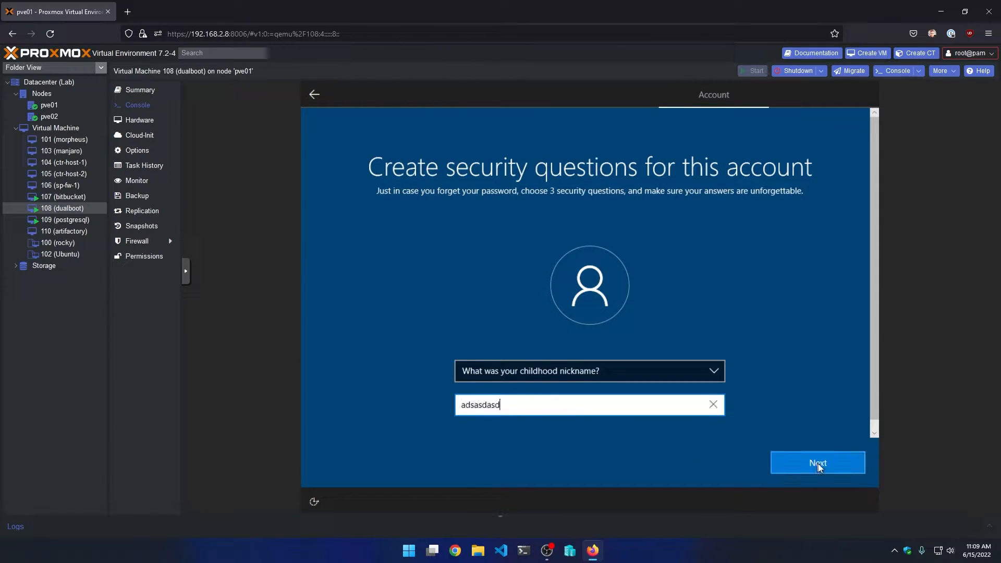
left_click(820, 467)
- Answer the oldest cousin security question to finish the account, then decline Cortana
left_click(566, 376)
left_click(518, 410)
type("asdasd")
left_click(789, 461)
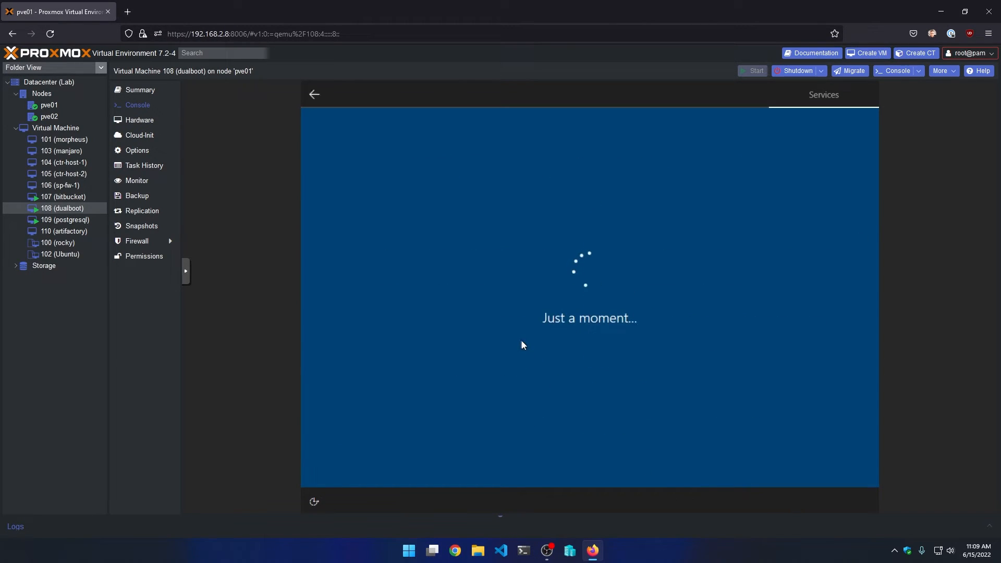
left_click(701, 464)
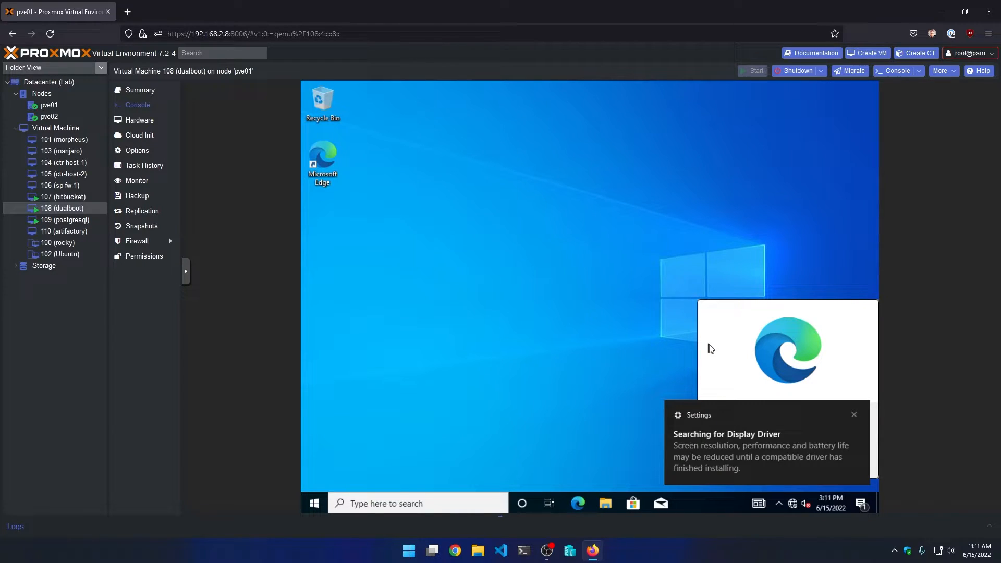
- Dismiss the display driver and Edge prompts and view the drives under This PC
left_click(856, 413)
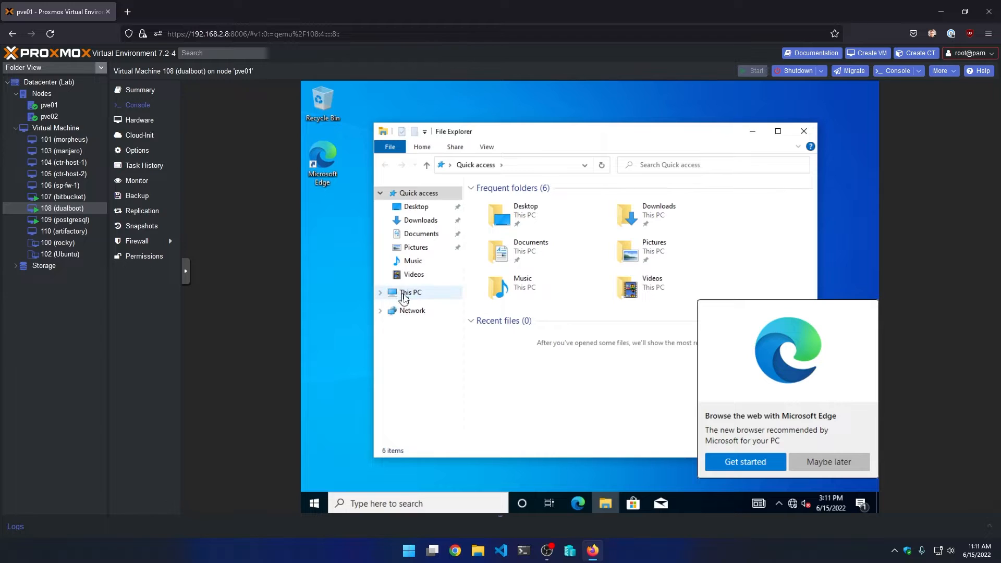
left_click(403, 295)
left_click(829, 464)
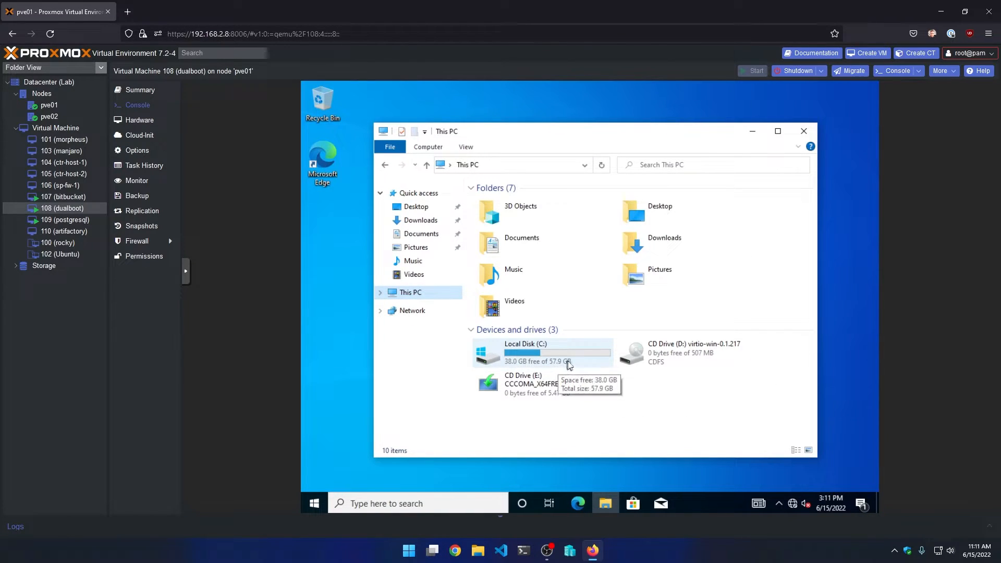
- Launch Disk Management with a diskmgmt Start search, closing the Disk Cleanup opened by mistake
left_click(304, 500)
type("disk")
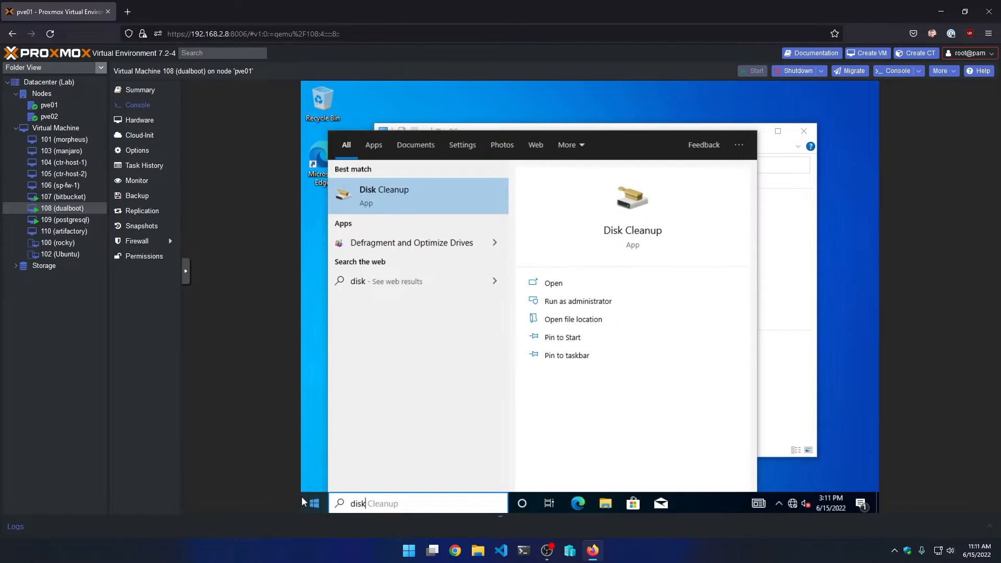
key("Return")
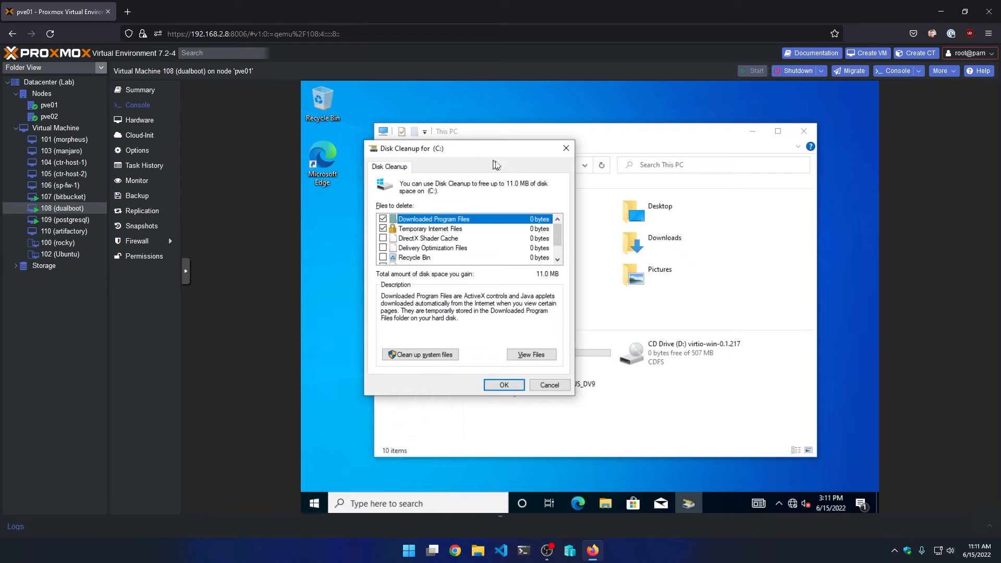
left_click(565, 148)
left_click(325, 503)
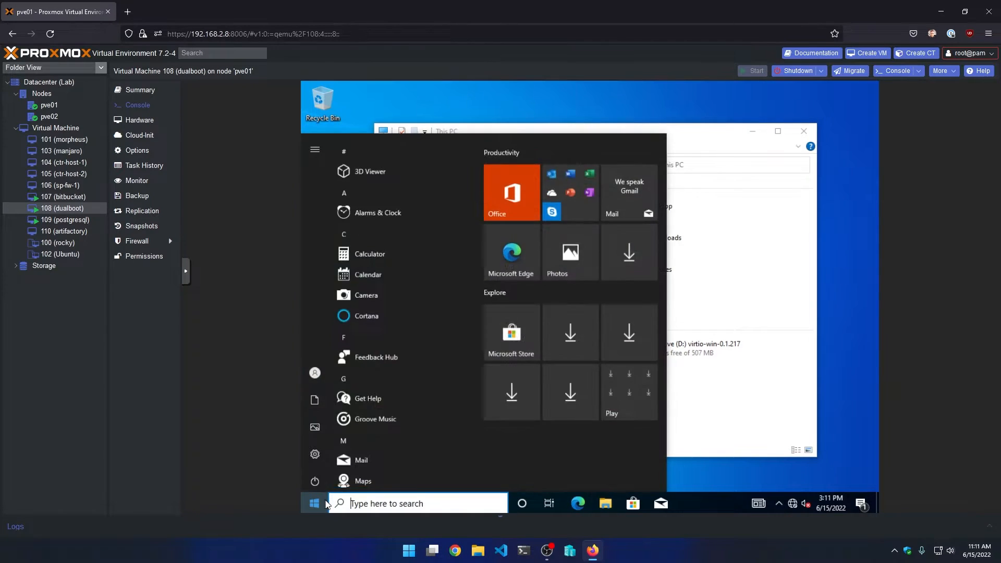
type("diskmgmt")
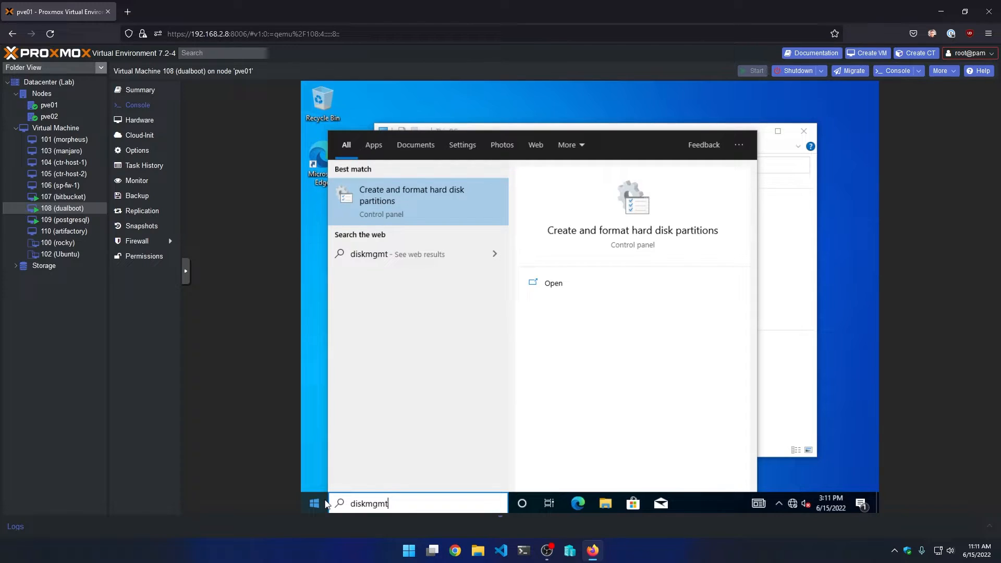
key("Return")
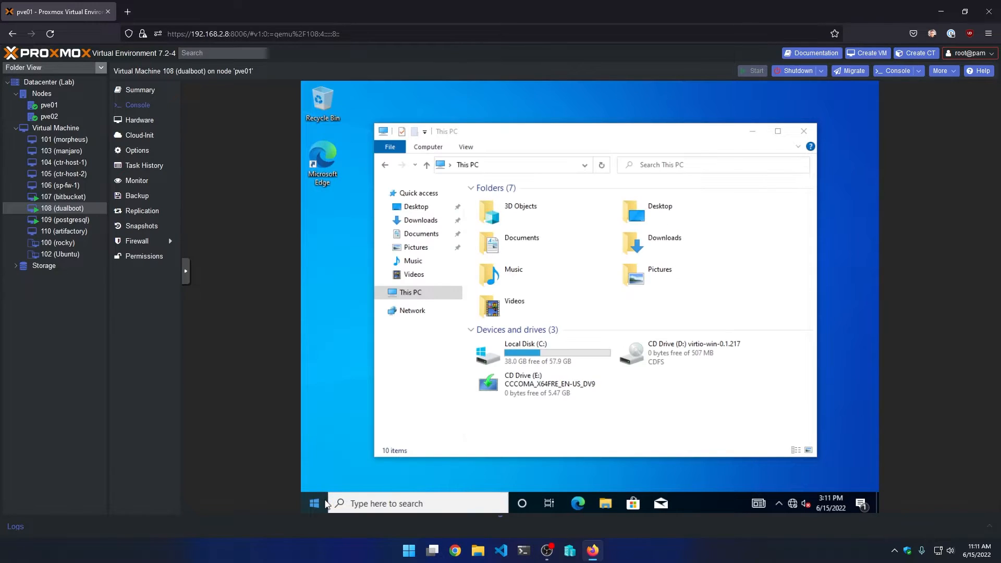
- Maximize Disk Management, inspect the 61.41 GB unallocated space, then close it and This PC
left_click(768, 145)
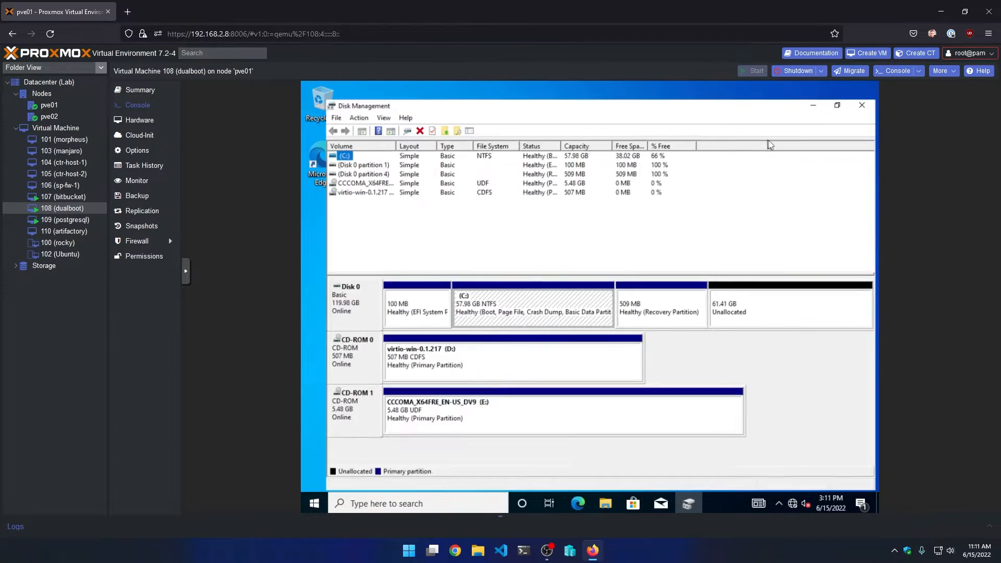
left_click(750, 304)
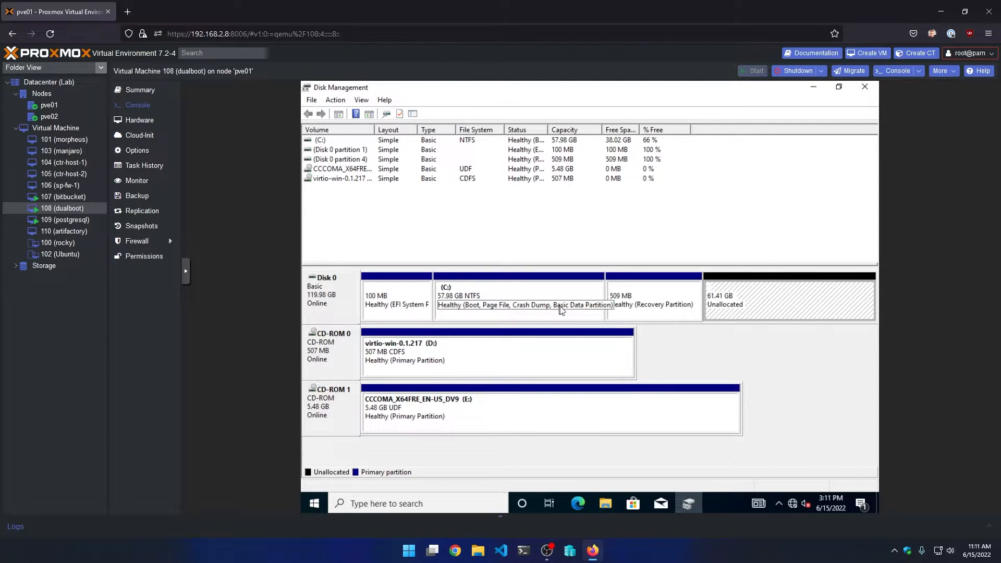
left_click(855, 92)
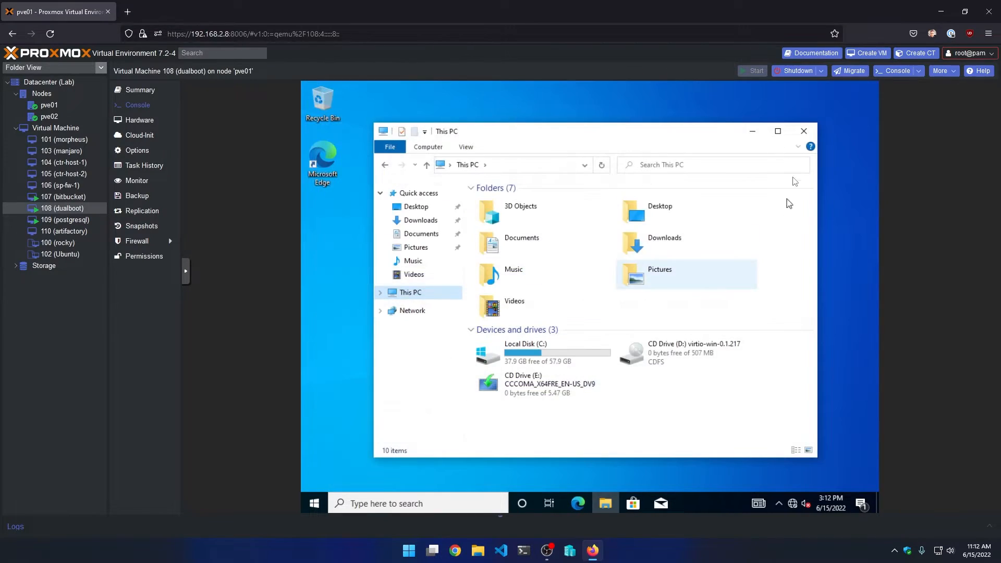
left_click(804, 133)
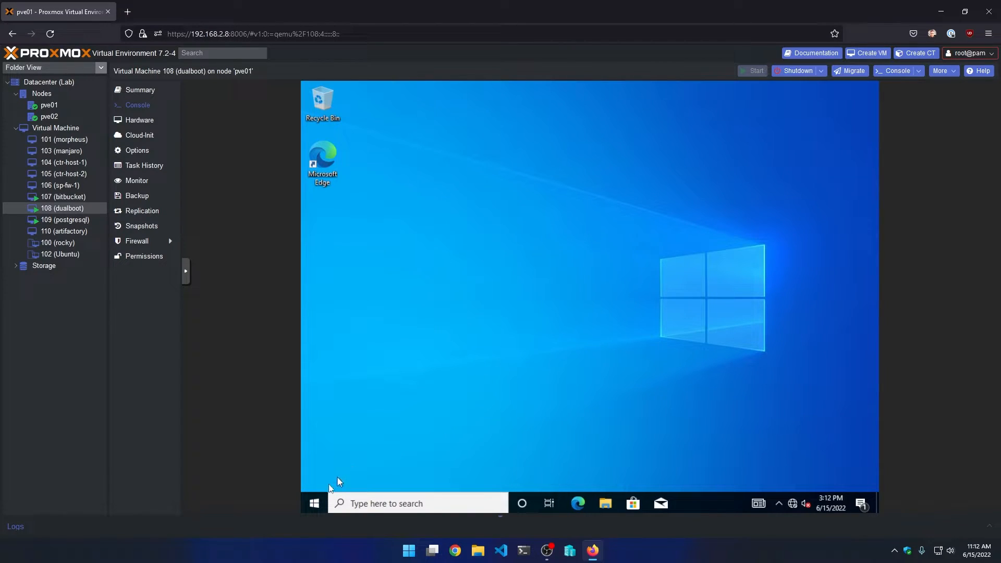
- Shut down Windows through Start > Power > Shut down and return to VM 108's Hardware list
left_click(139, 121)
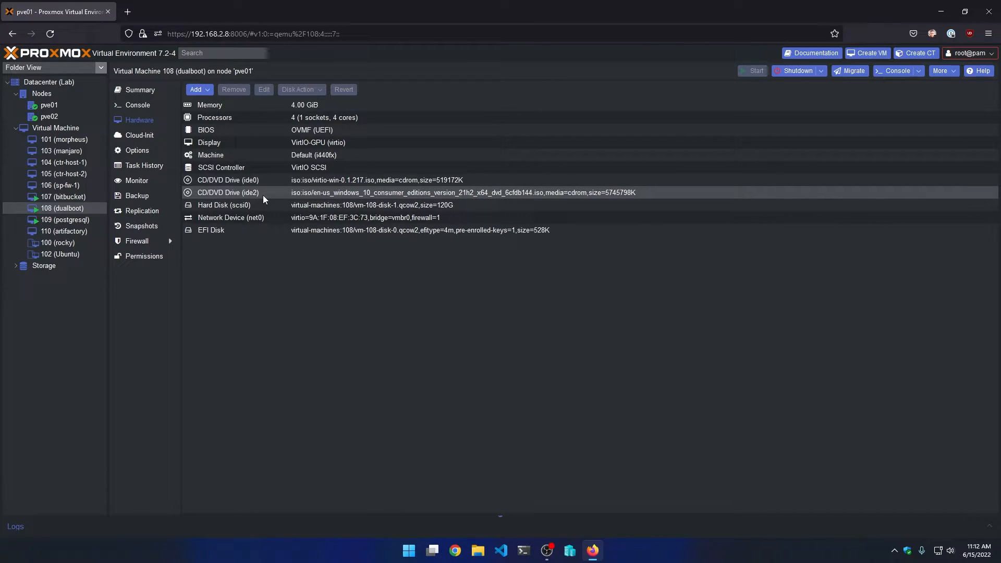
left_click(140, 109)
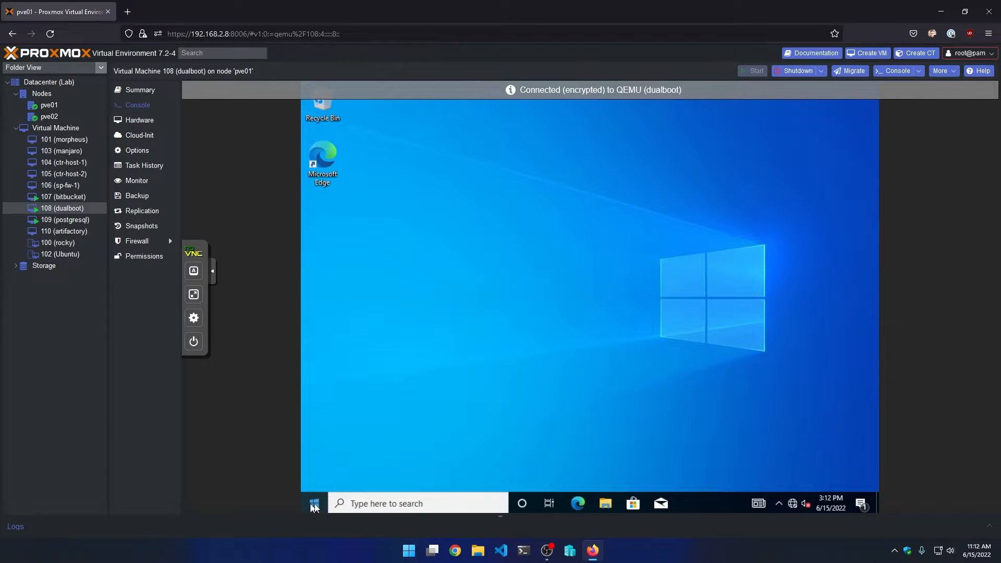
left_click(314, 505)
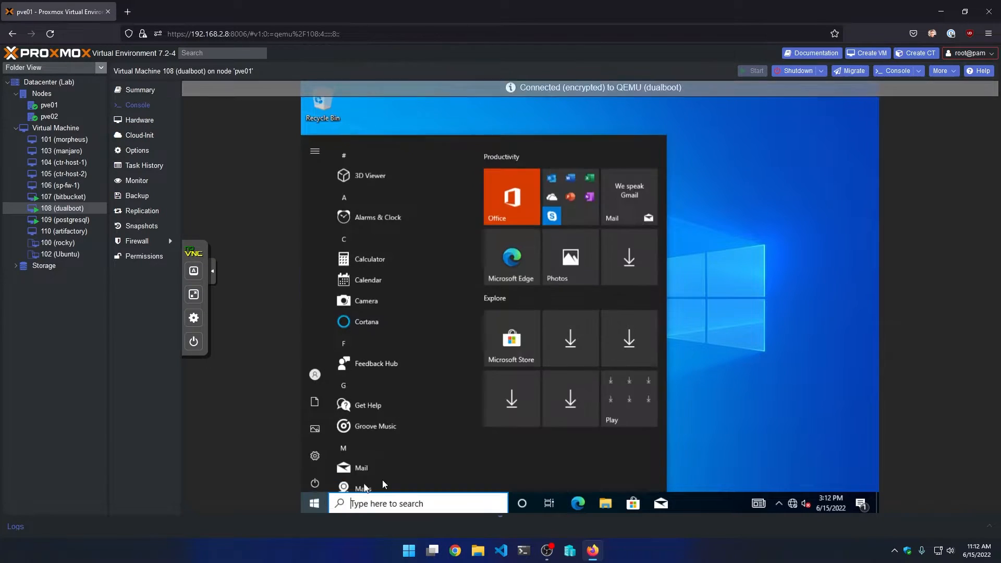
left_click(315, 478)
left_click(319, 432)
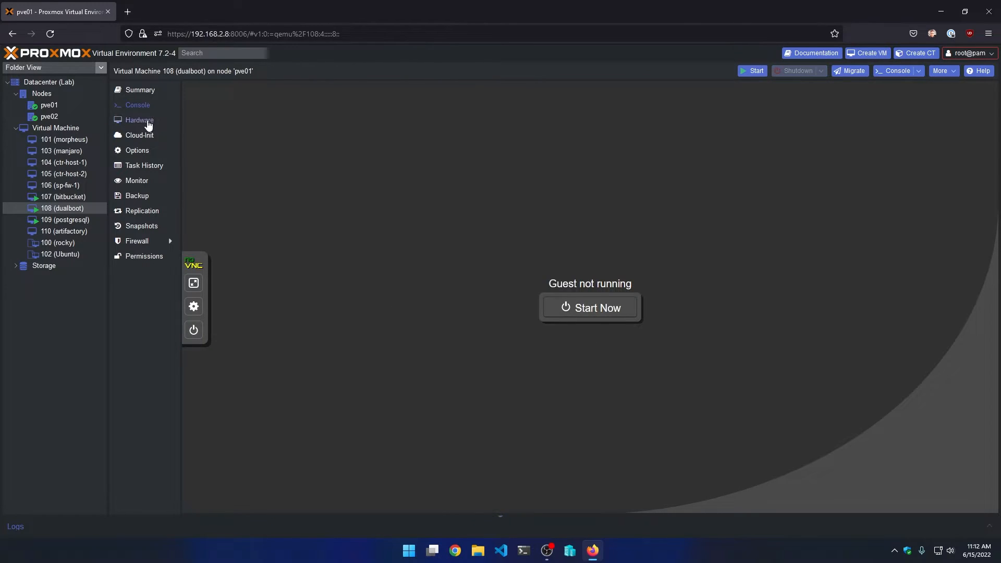
left_click(140, 121)
- Remove the CD/DVD Drive (ide2) from VM 108's hardware
left_click(246, 196)
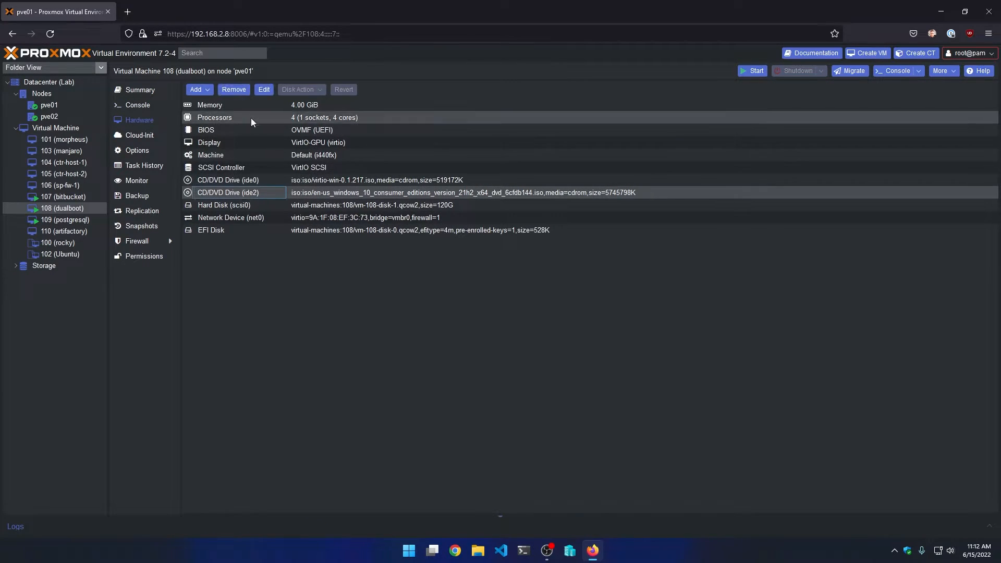
left_click(240, 90)
left_click(487, 313)
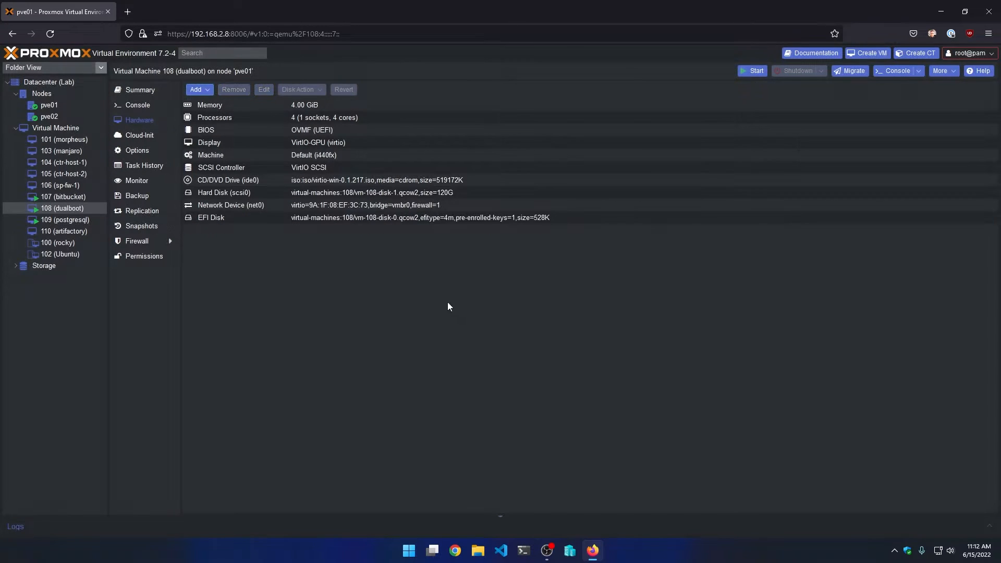
- Load EndeavourOS_Apollo_22_1.iso into the ide0 CD/DVD drive
left_click(268, 179)
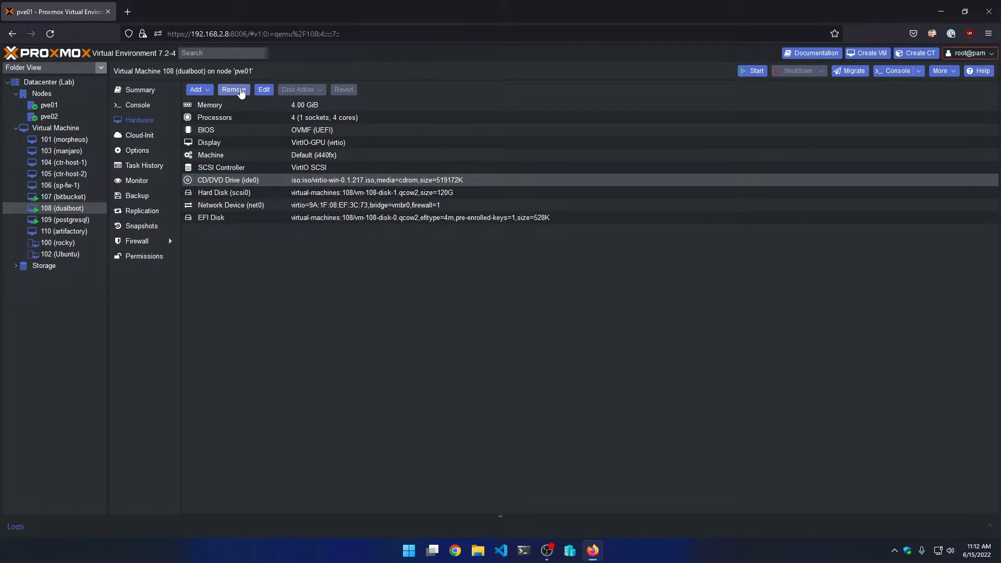
left_click(263, 89)
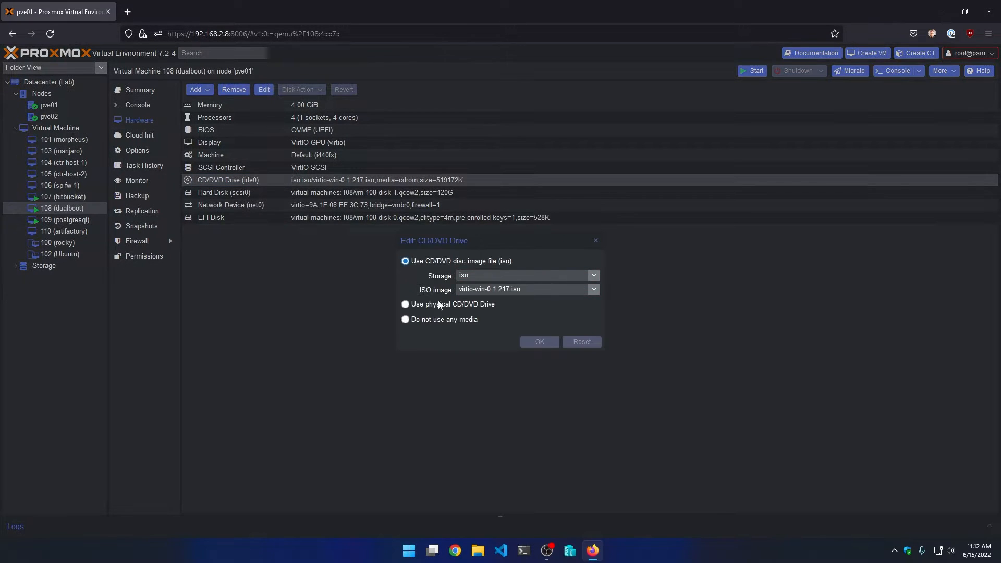
left_click(594, 290)
left_click(519, 330)
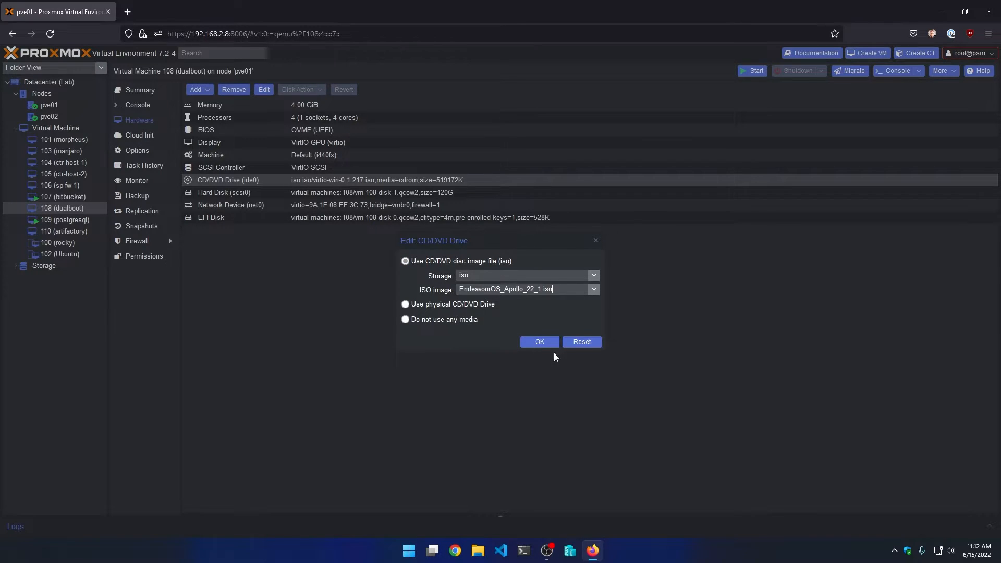
left_click(537, 343)
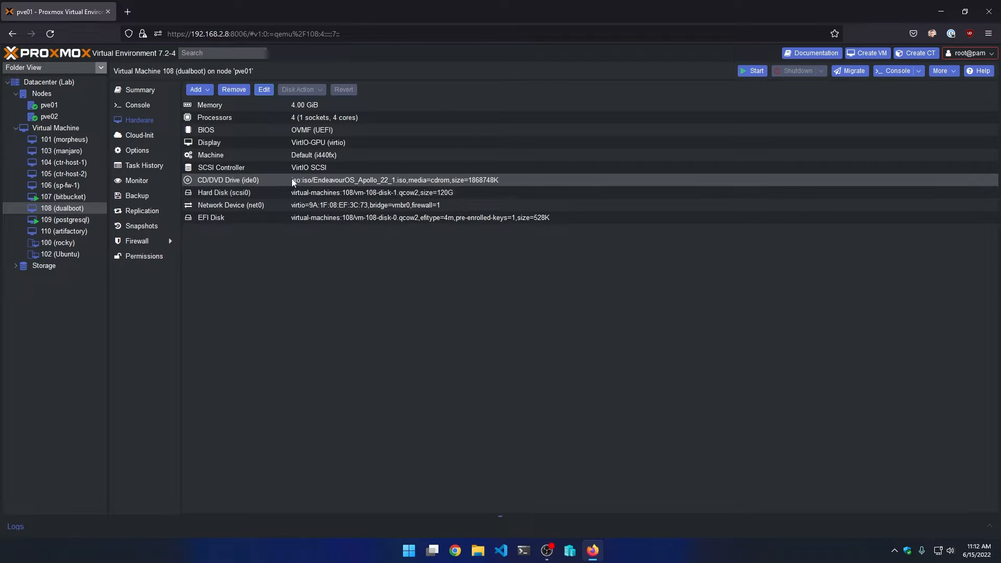
- Move ide0 to the top of the boot order, giving ide0, scsi0, net0
left_click(138, 151)
left_click(348, 155)
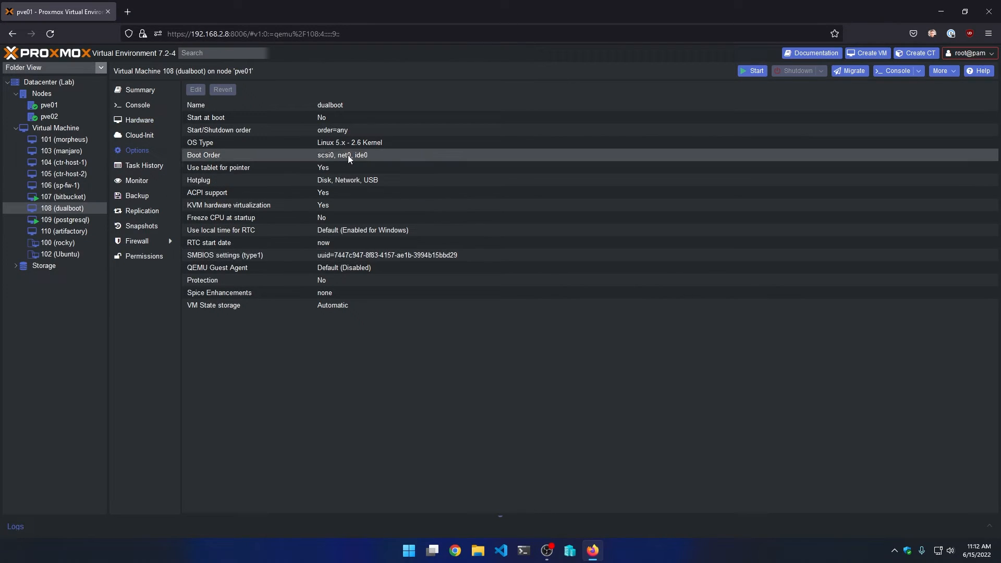
left_click(192, 93)
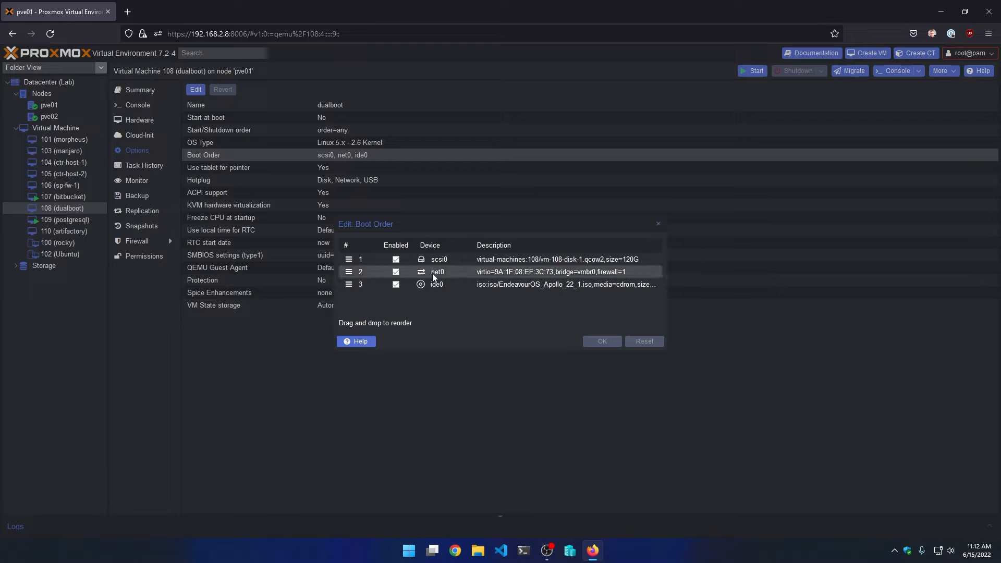
left_click_drag(368, 286, 344, 257)
left_click(602, 341)
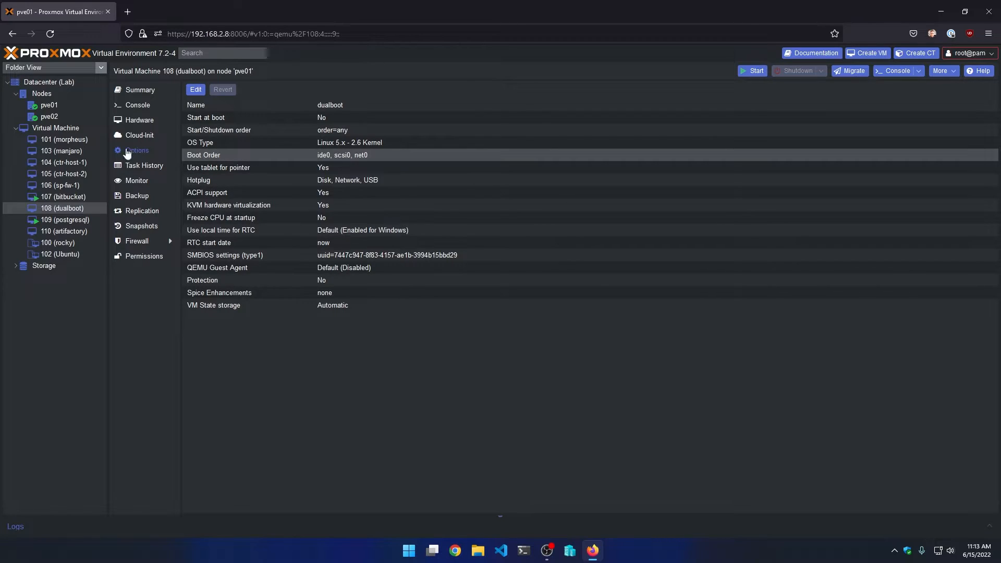
- Start VM 108 from the console and boot the EndeavourOS x86_64 UEFI Default entry
left_click(137, 107)
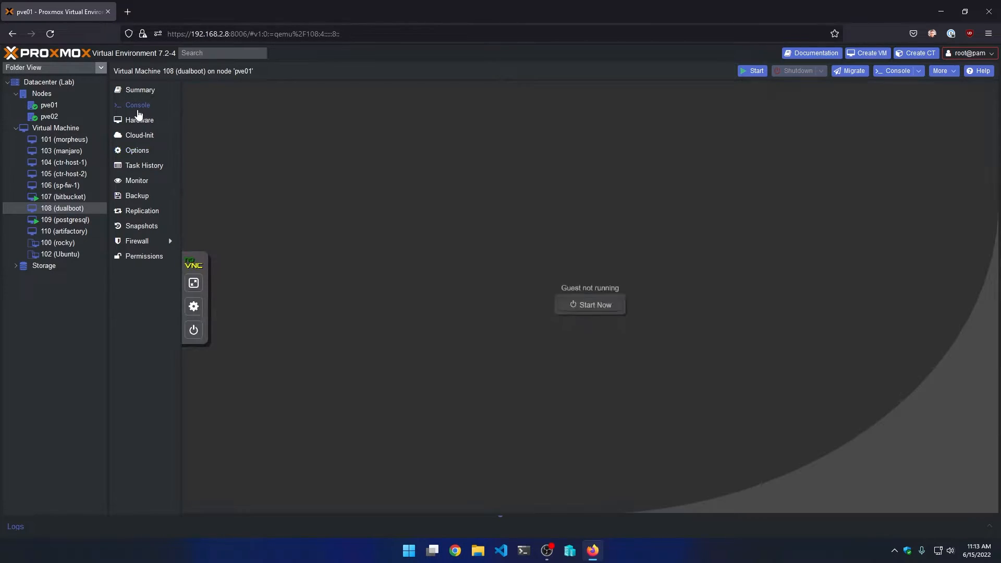
left_click(598, 312)
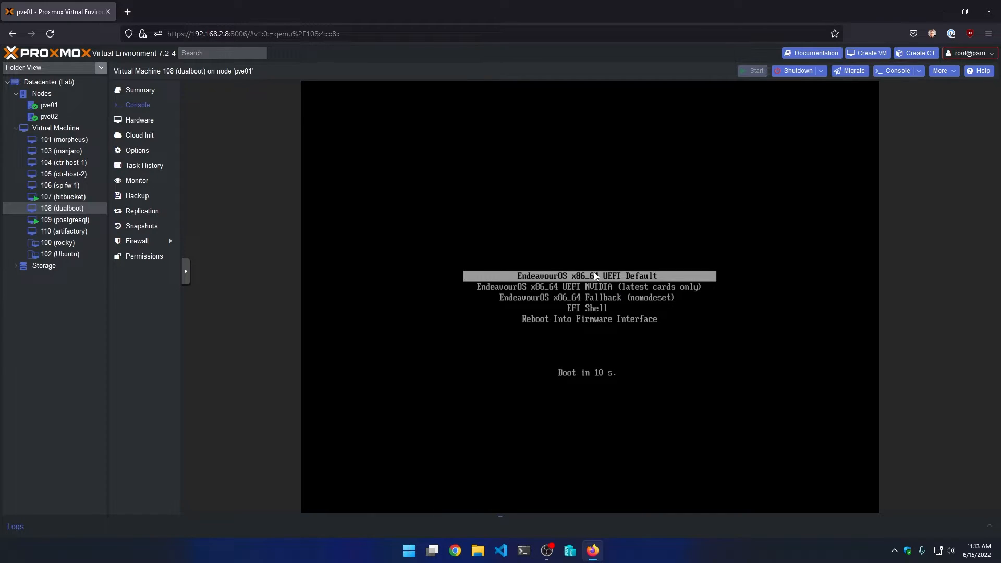
key("Down")
key("Down")
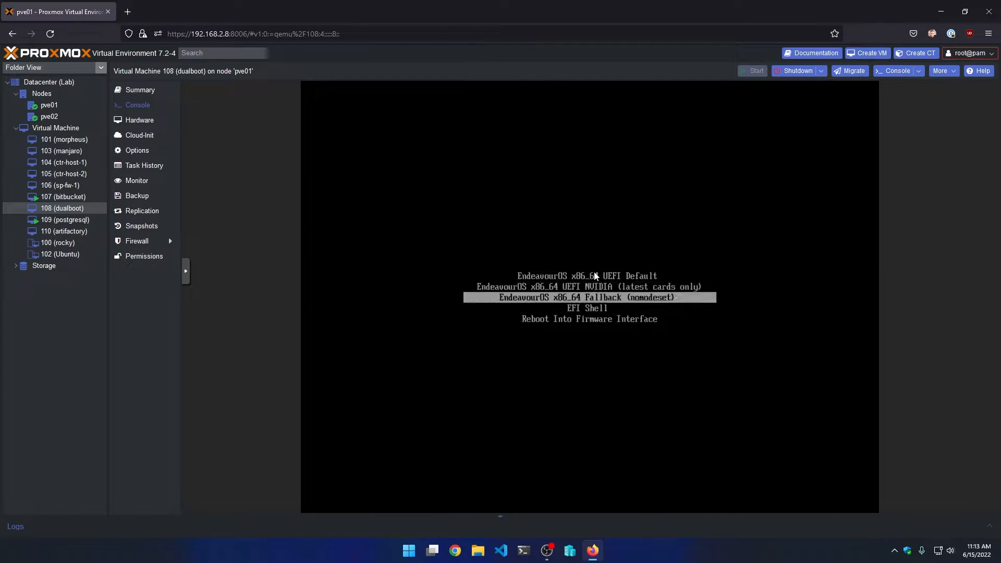
key("Up")
key("Up")
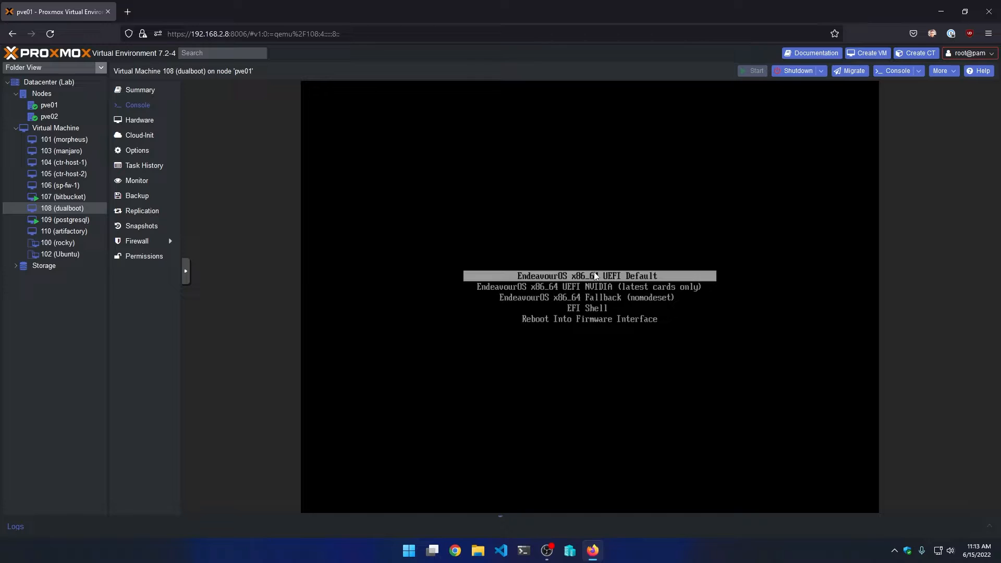
key("Down")
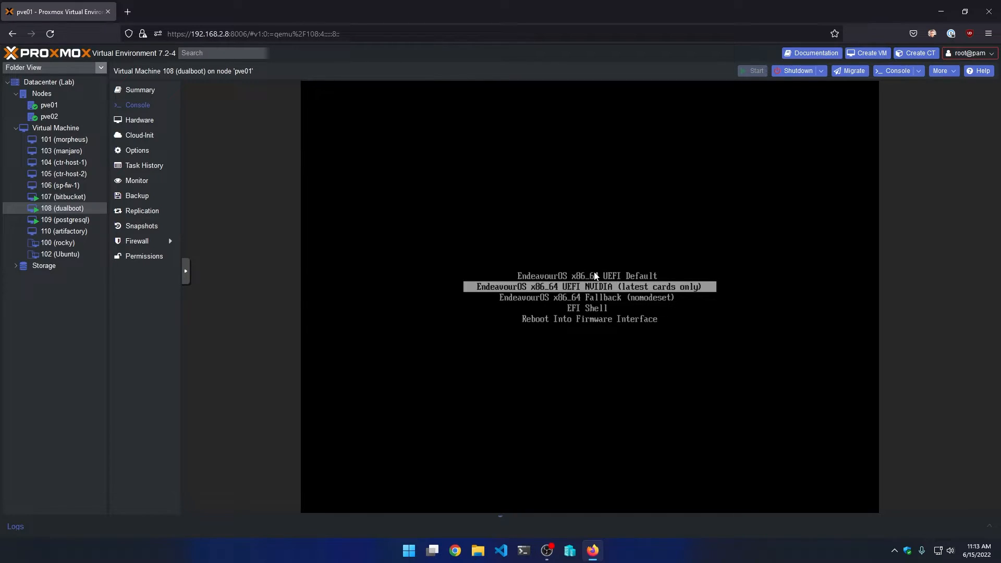
key("Up")
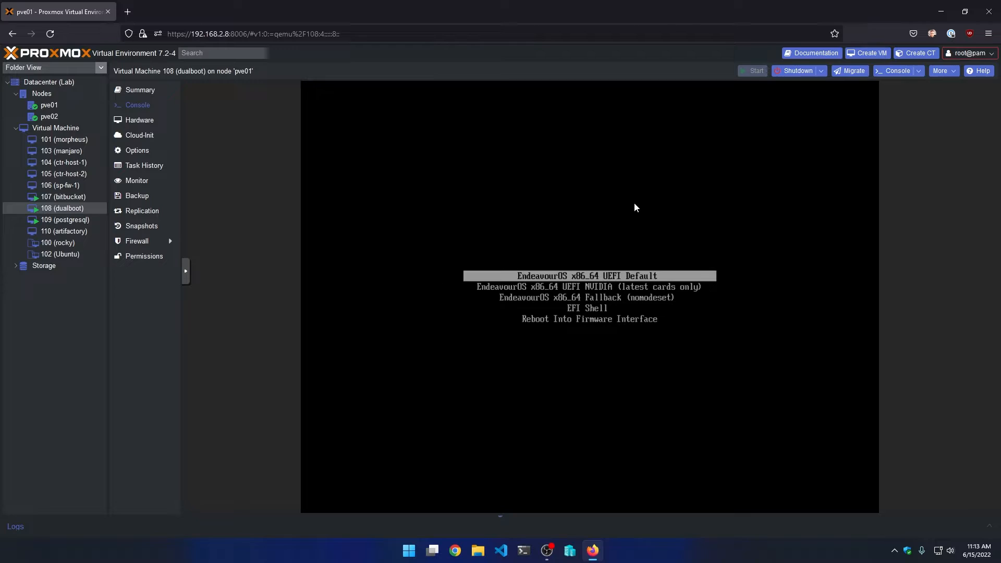
key("Return")
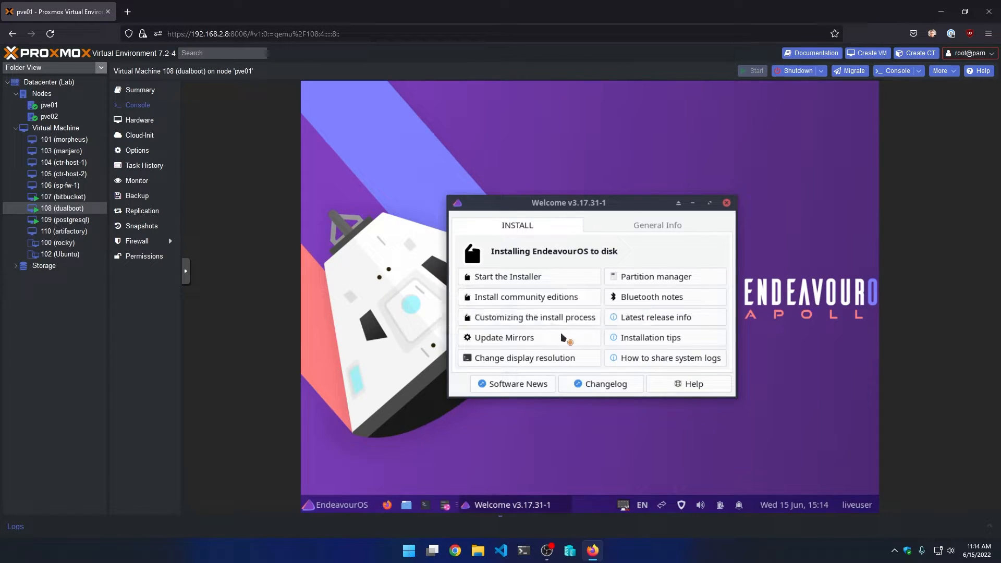
- Run Start the Installer from the Welcome window and pick the offline installation method
mouse_move(577, 206)
left_mouse_down()
mouse_move(582, 168)
mouse_move(577, 216)
left_mouse_up()
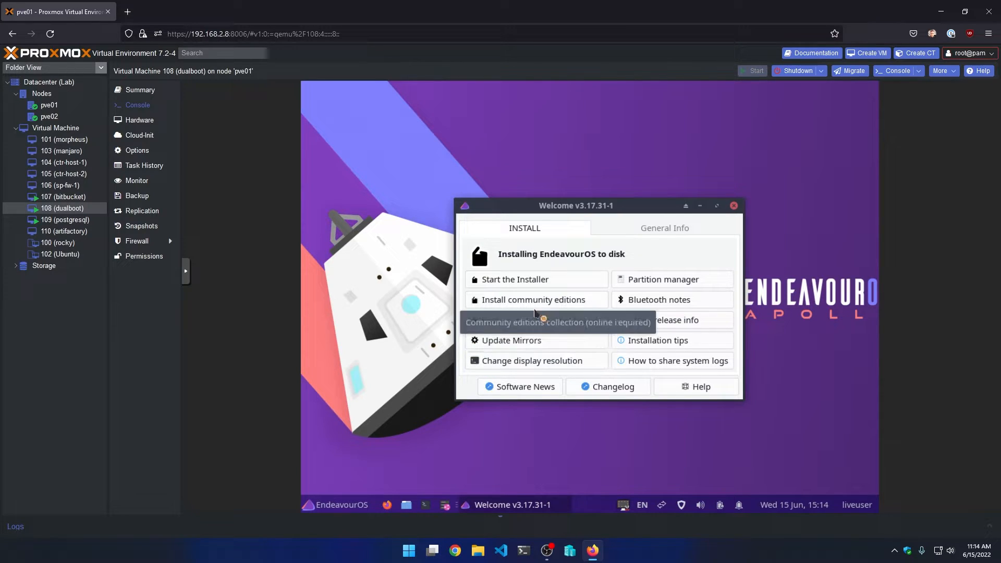
left_click(519, 282)
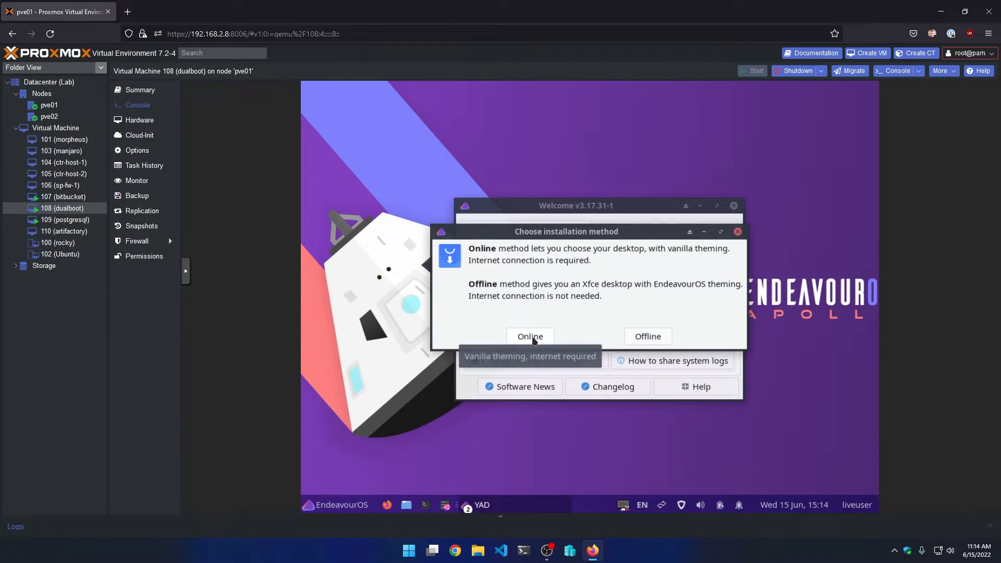
left_click(641, 338)
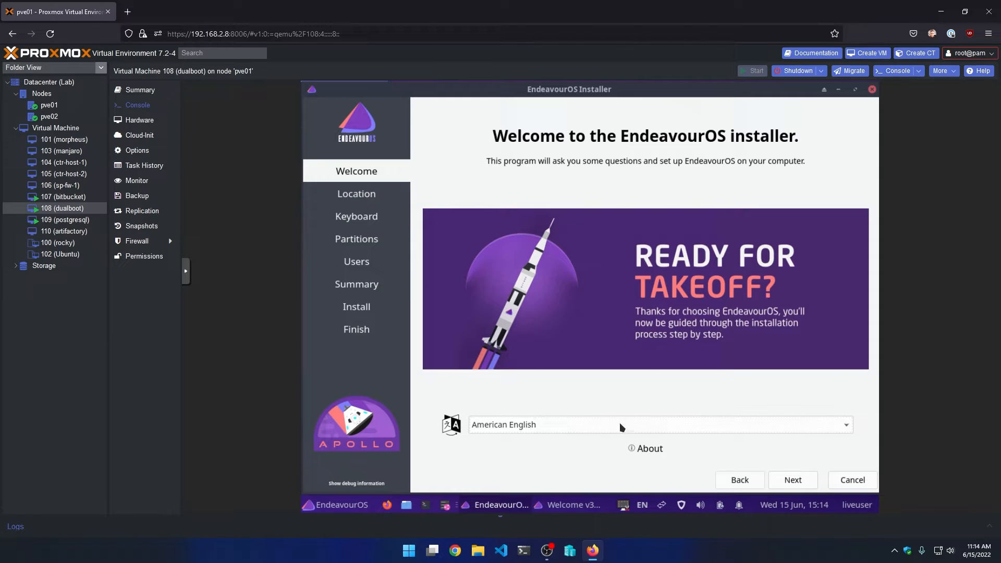
- Keep American English, the America/Toronto time zone and the English (US) keyboard, advancing to Partitions
left_click(567, 427)
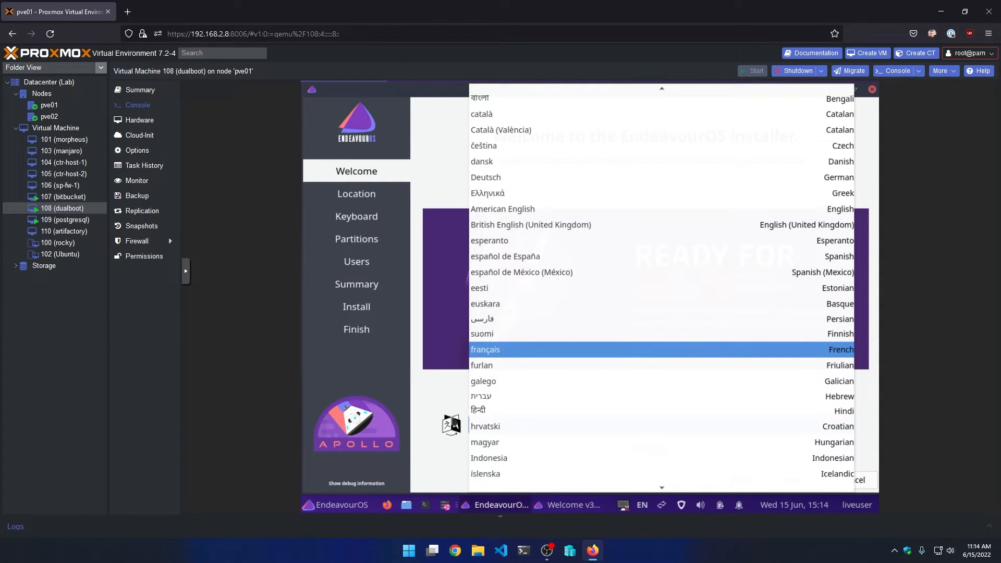
left_click(428, 467)
left_click(793, 480)
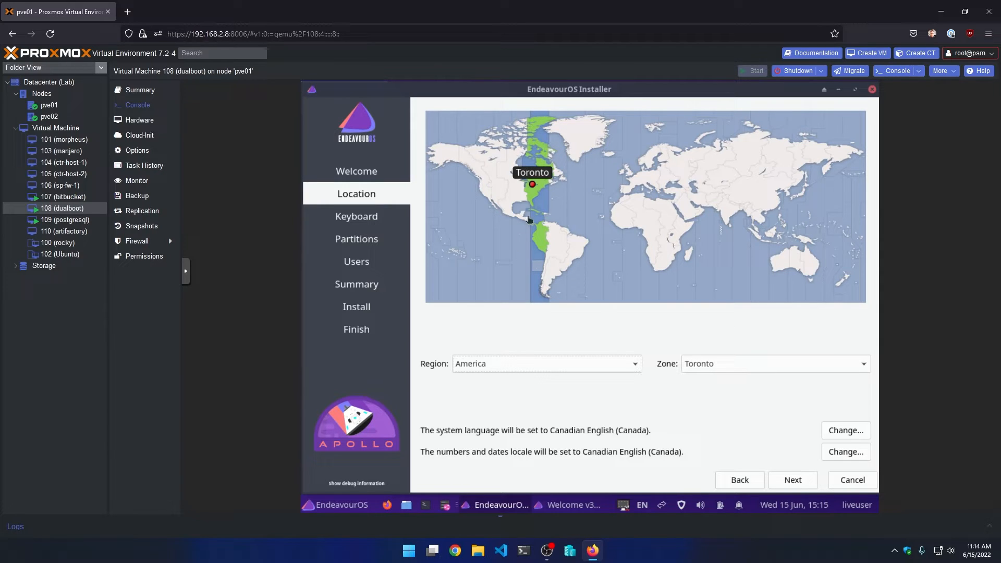
left_click(793, 479)
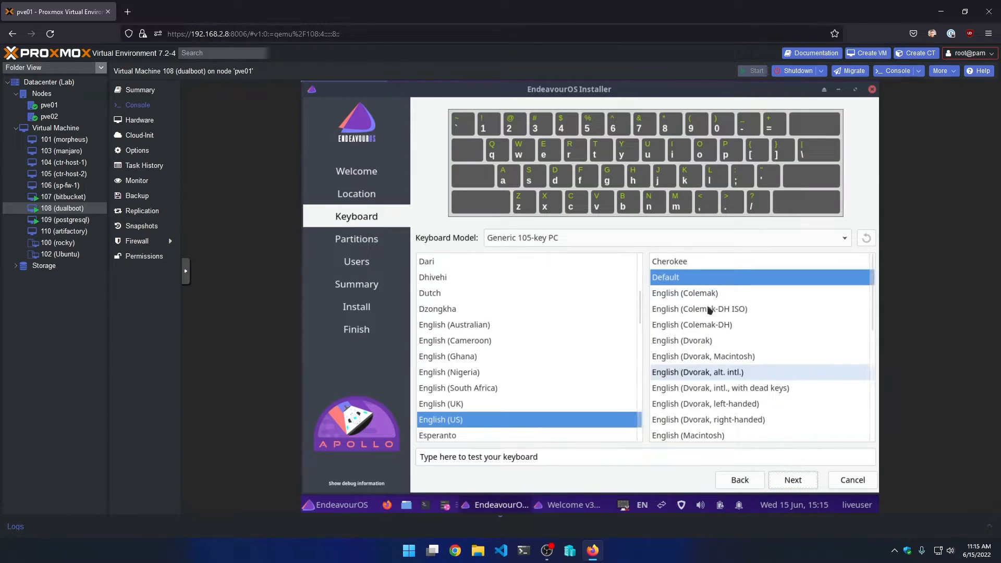
left_click(792, 479)
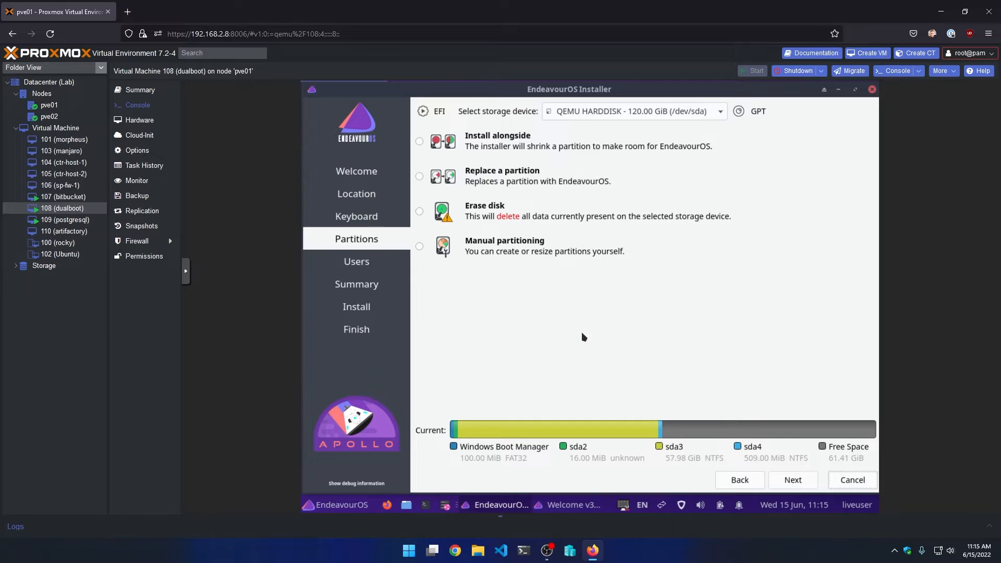
- Choose Manual partitioning and select the 61.41 GiB free space row in the partition editor
left_click(422, 245)
left_click(792, 479)
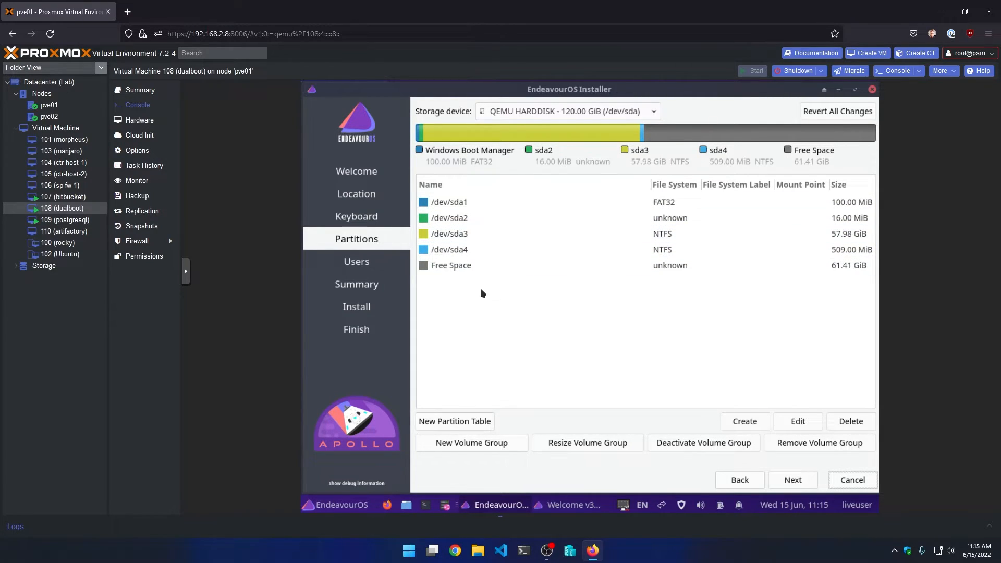
left_click(616, 269)
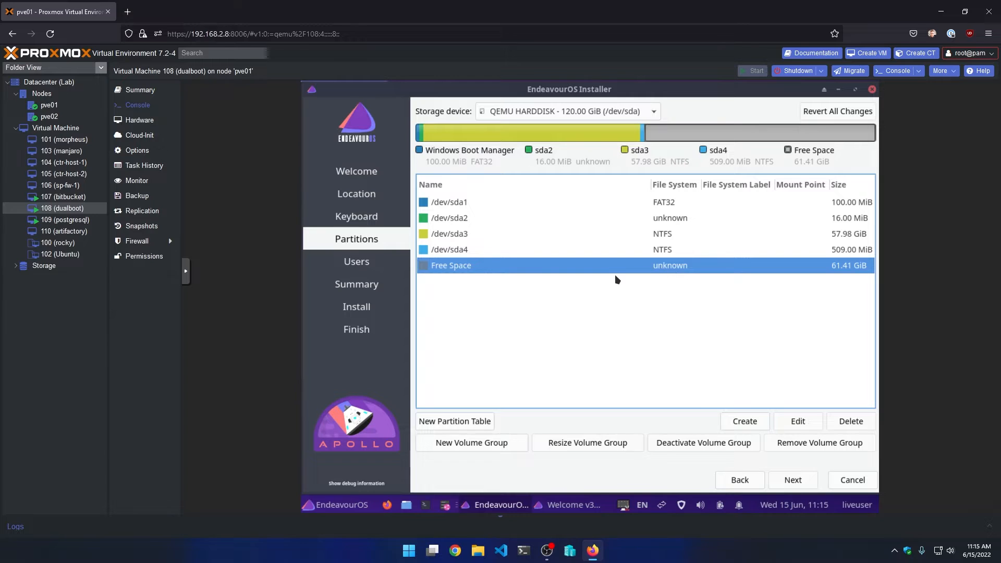
- Create a boot-flagged fat32 partition mounted at /boot/efi in the 61.41 GiB free space
left_click(743, 421)
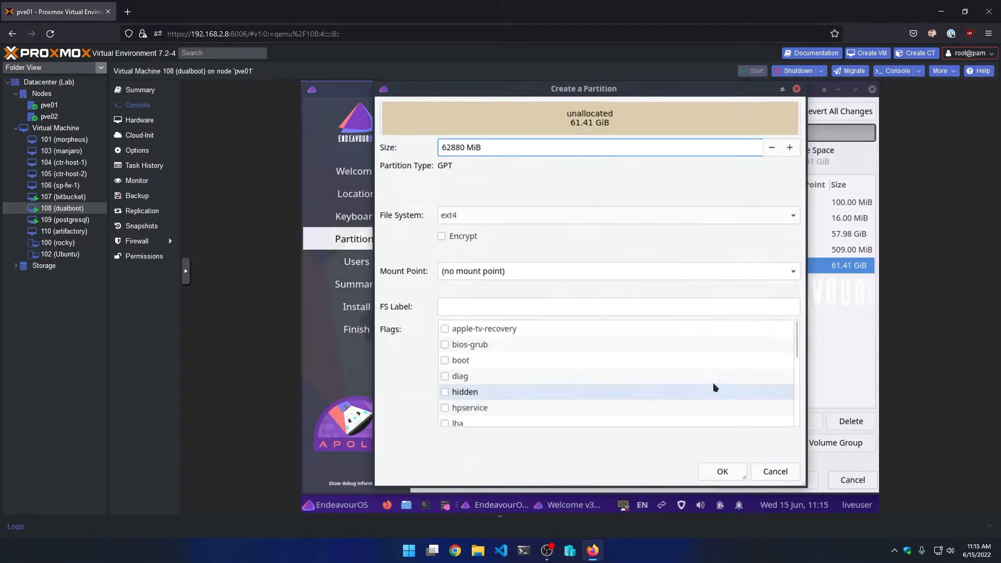
left_click(444, 360)
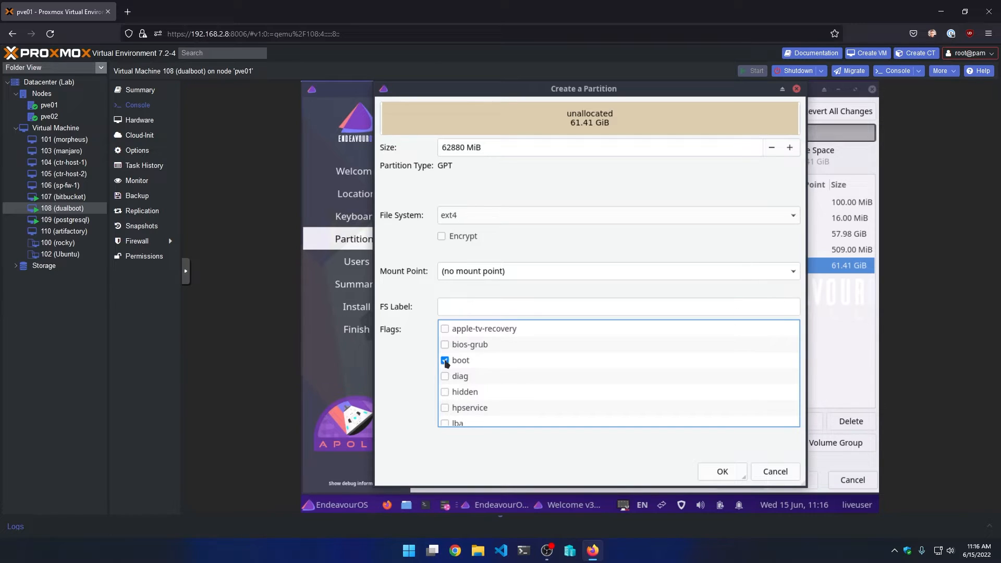
left_click(793, 272)
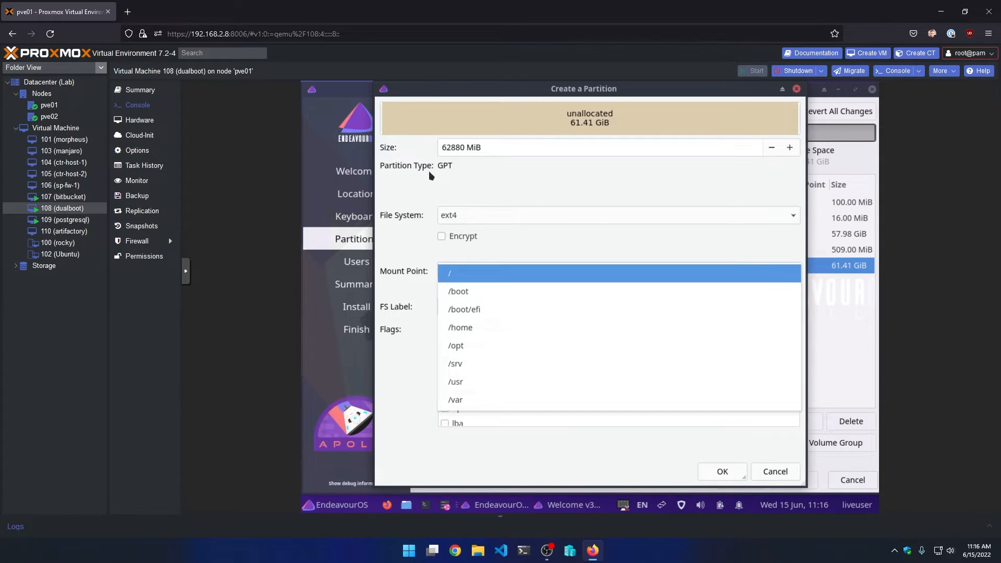
left_click(480, 311)
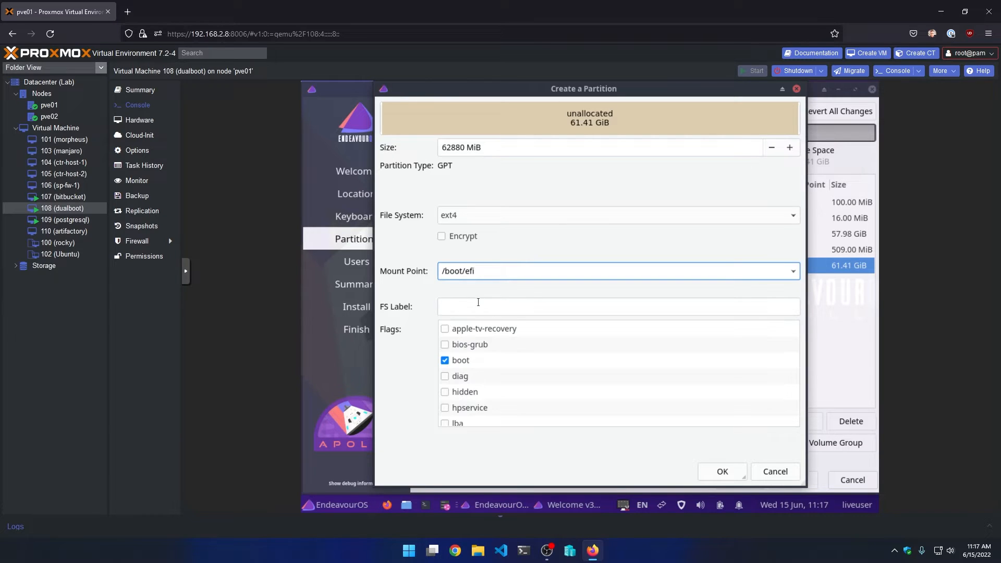
left_click(452, 218)
left_click(503, 235)
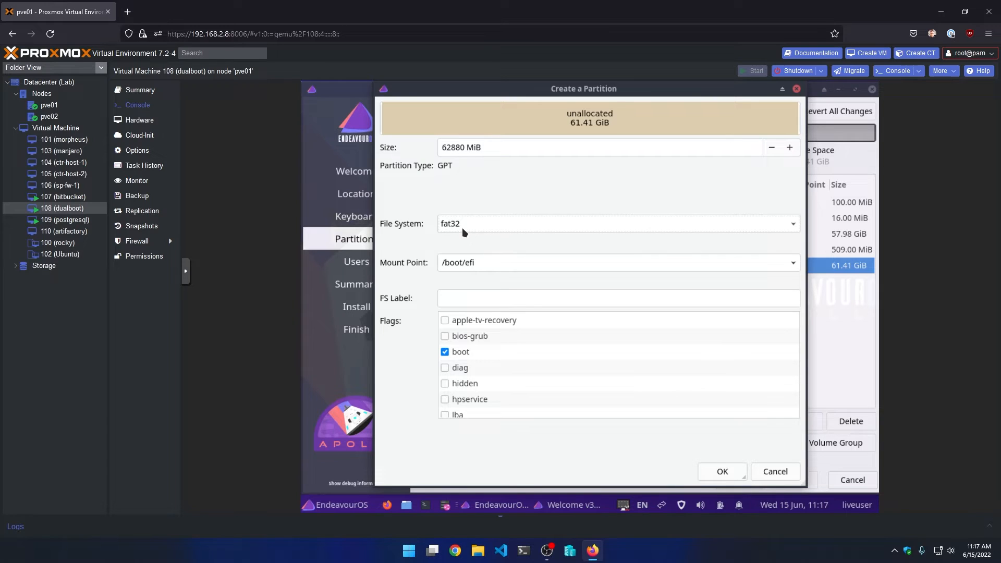
left_click(720, 470)
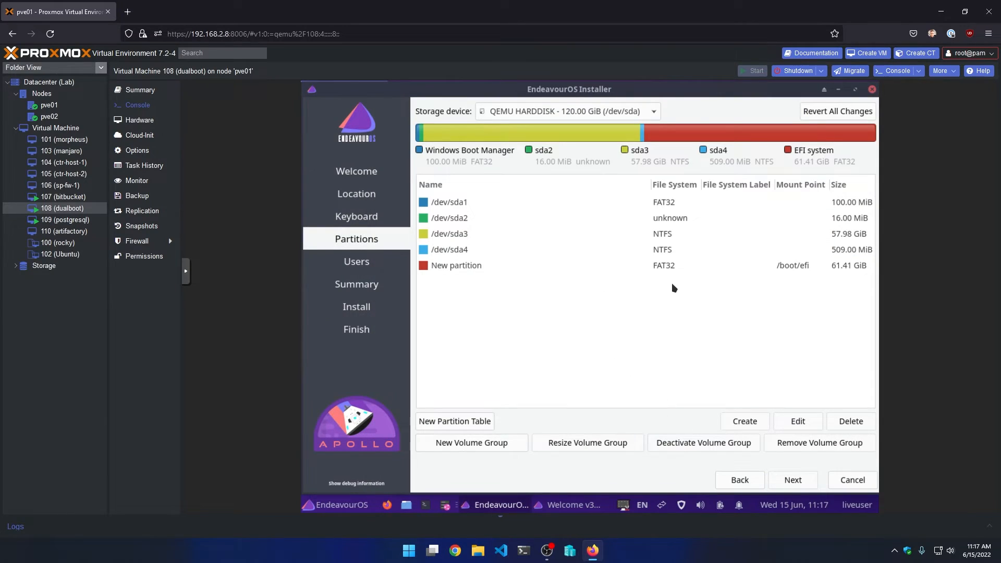
- Edit the new /boot/efi partition and resize it to 1024 MiB
left_click(673, 266)
left_click(797, 421)
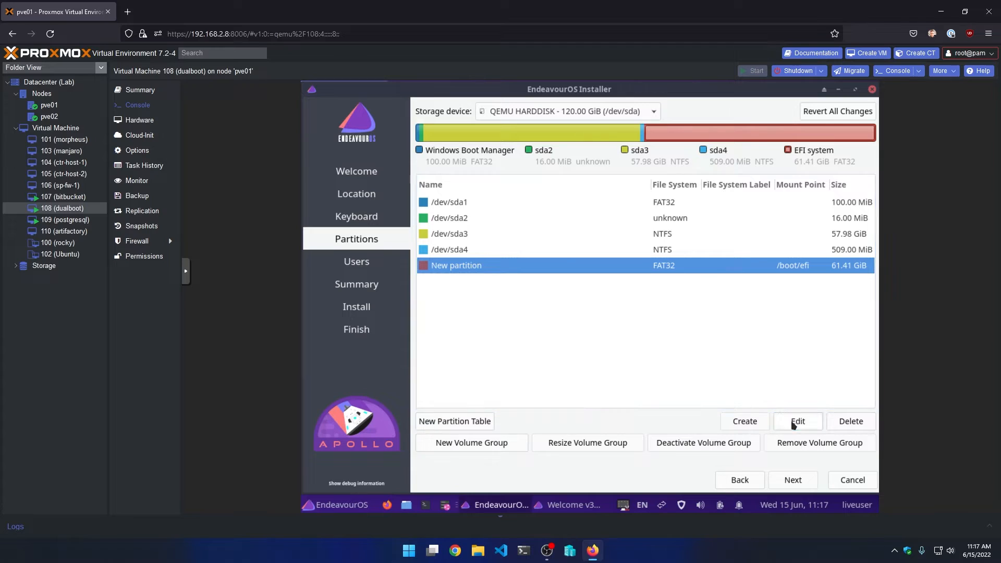
left_click_drag(485, 148, 464, 148)
left_click(464, 147)
key("Left")
key("shift+Left")
key("shift+Left")
key("shift+Left")
key("shift+Left")
key("shift+Left")
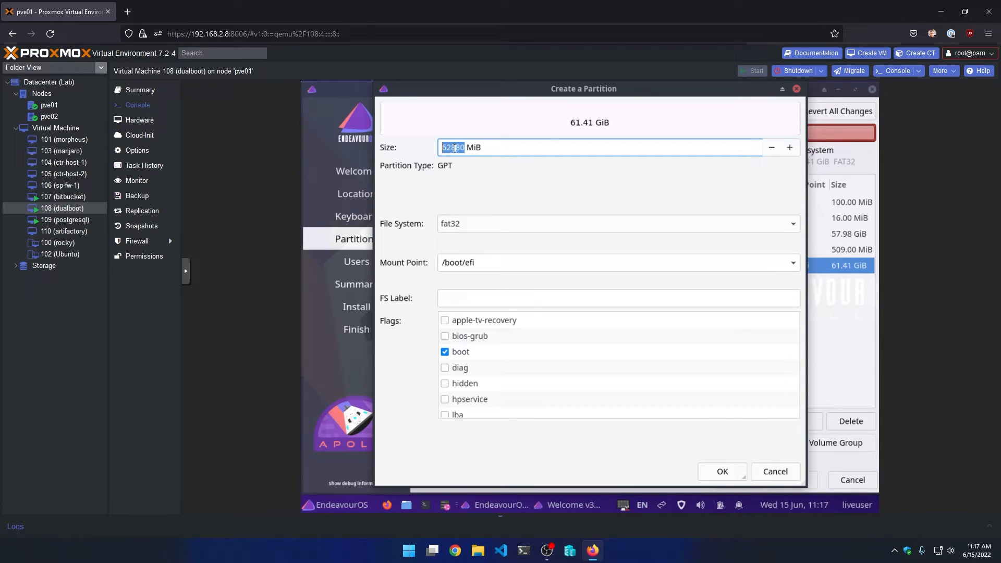
type("1024")
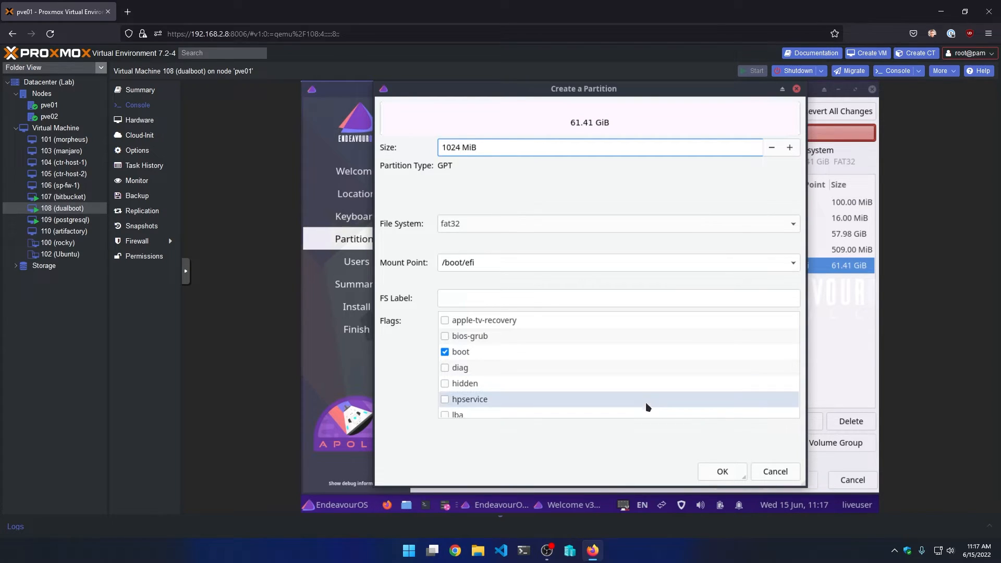
left_click(722, 472)
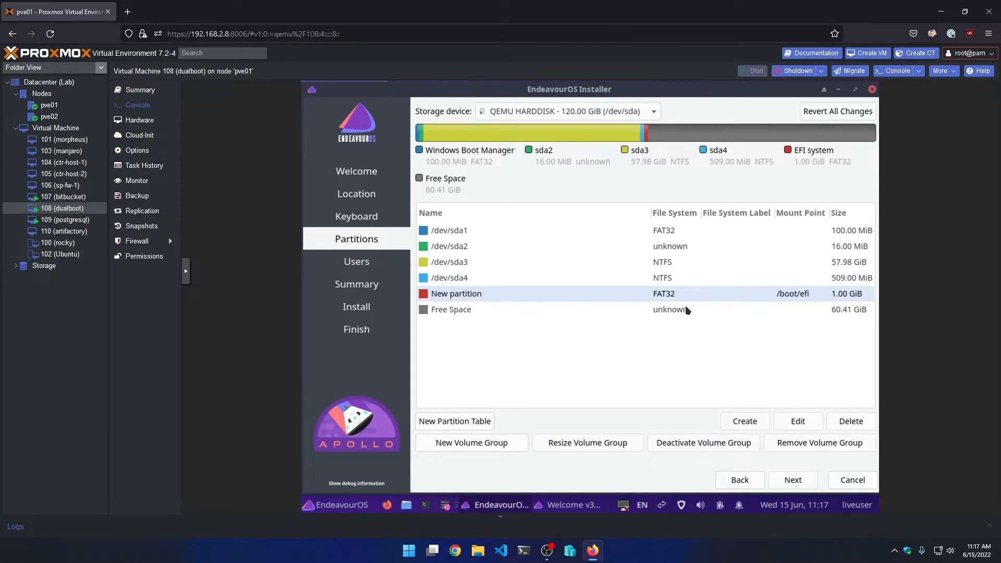
- Create an 8096 MiB linuxswap partition with the swap flag in the remaining free space
left_click(664, 310)
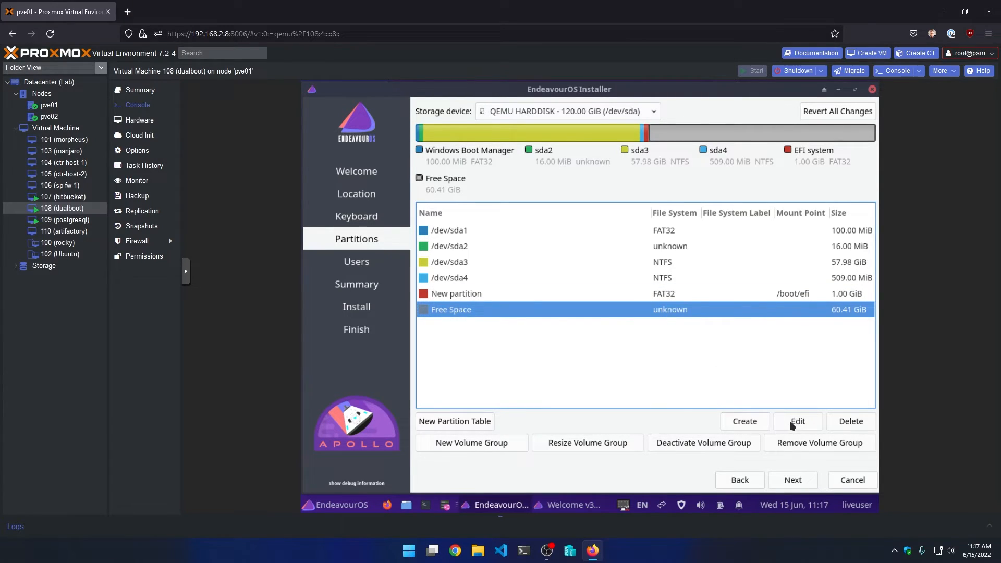
left_click(755, 423)
scroll(511, 371, "down", 2)
scroll(510, 369, "down", 2)
left_click(448, 409)
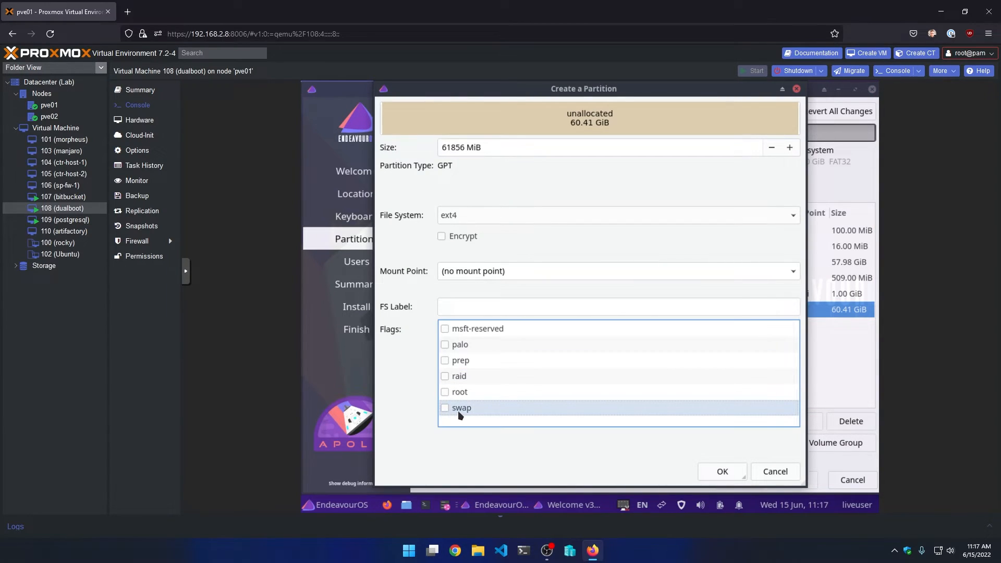
left_click(443, 408)
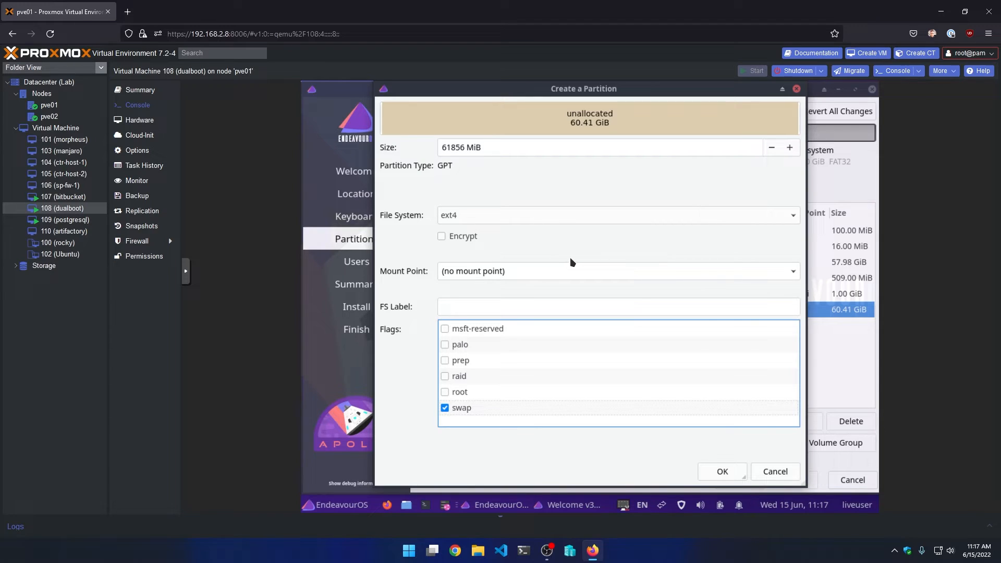
left_click(794, 273)
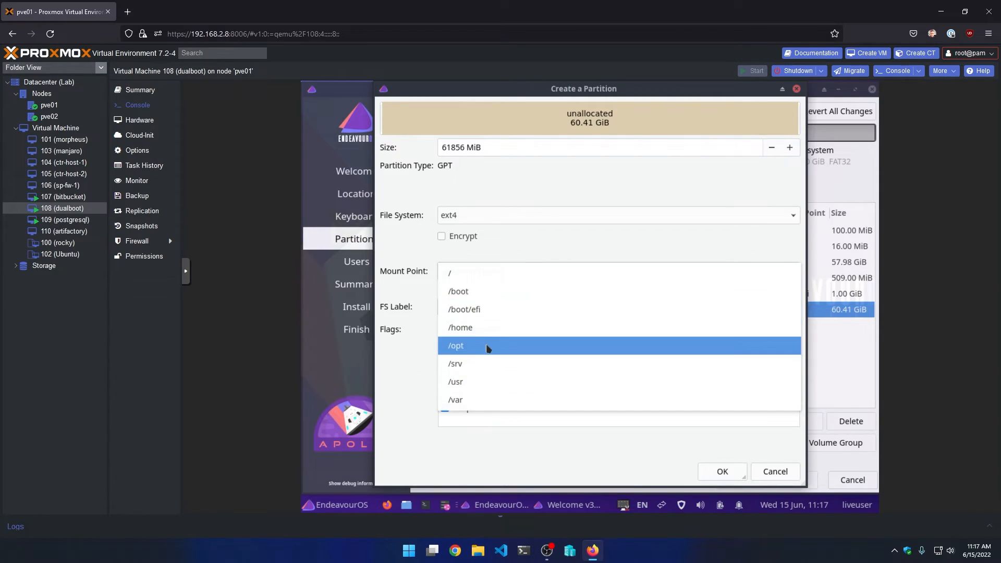
left_click(414, 398)
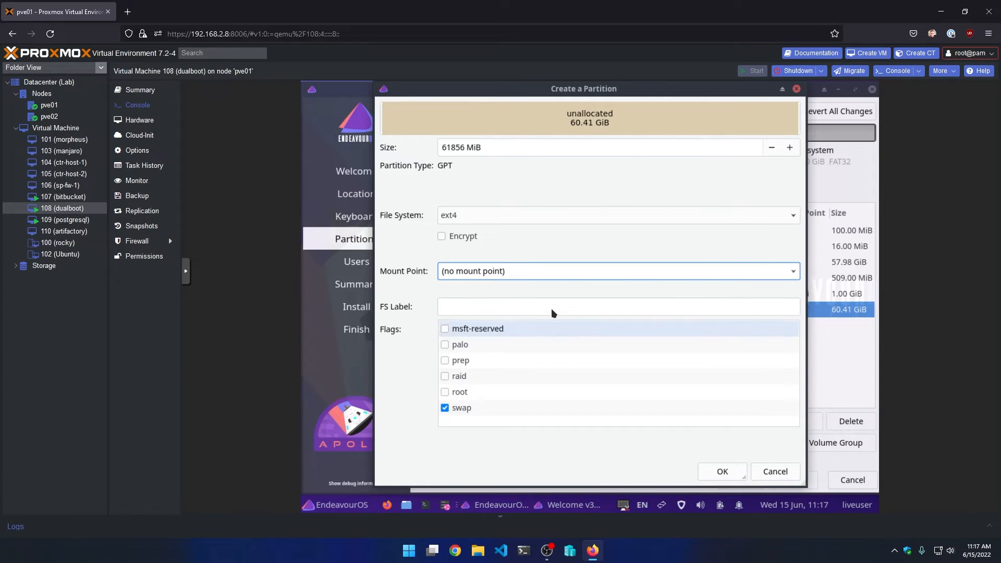
left_click(789, 219)
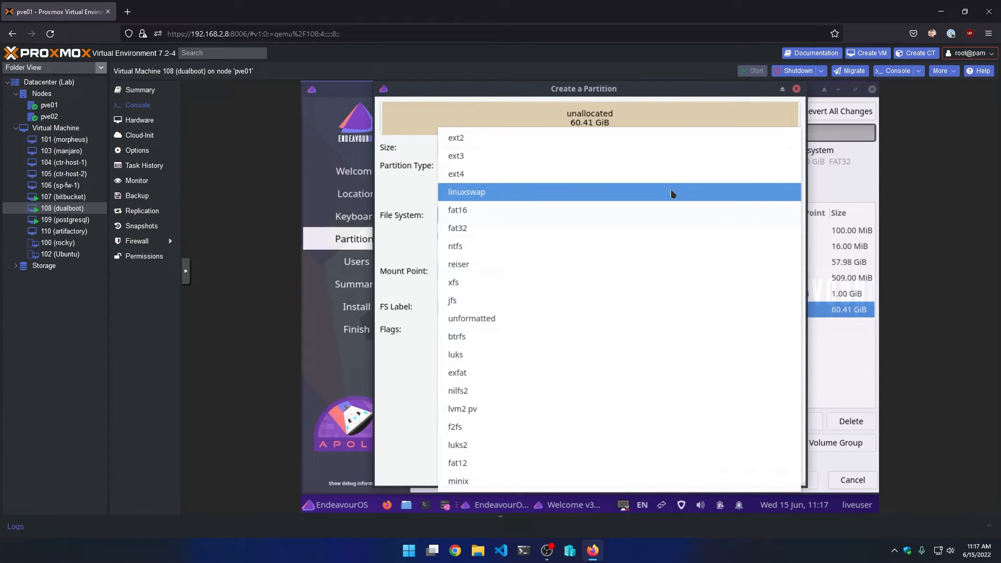
left_click(674, 193)
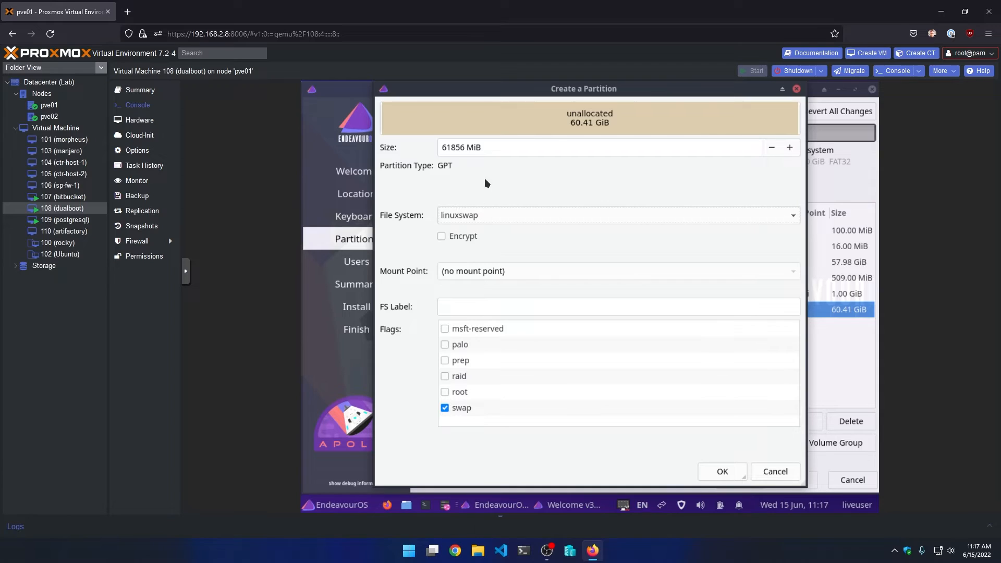
double_click(460, 147)
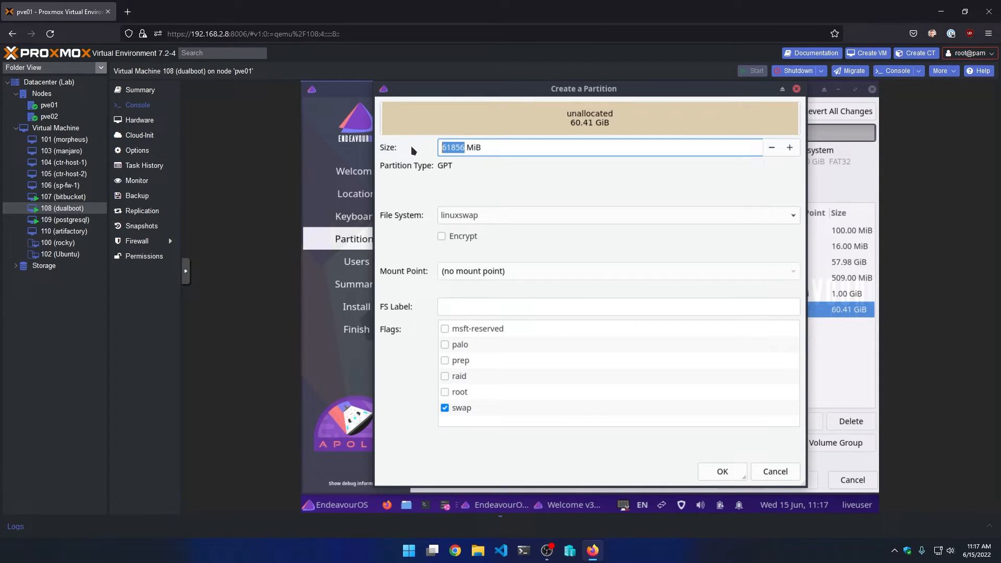
type("8096")
left_click(721, 475)
- Select the remaining 52.50 GiB free space and begin creating a partition there
left_click(727, 312)
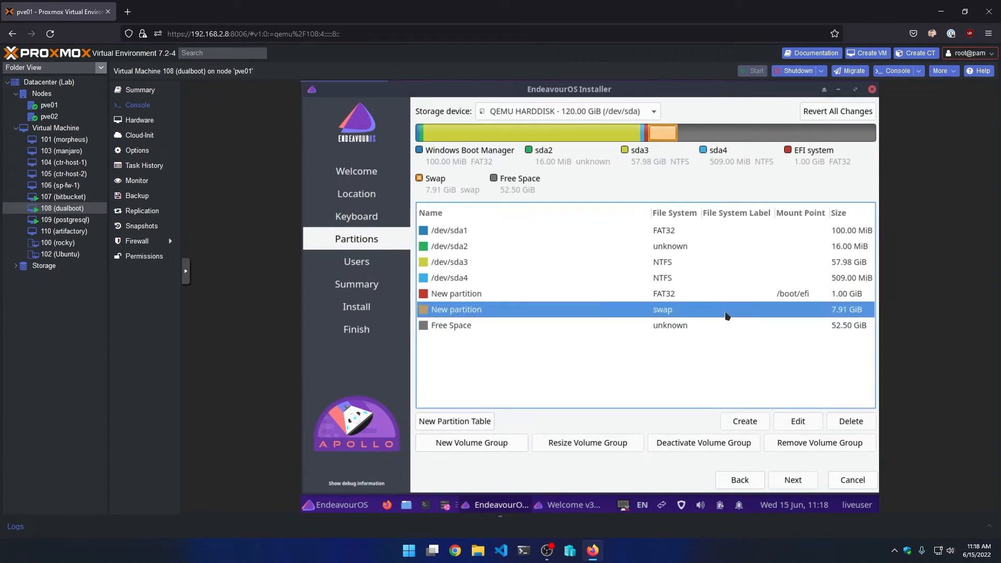
left_click(666, 327)
left_click(758, 423)
- Create the 52.50 GiB root partition with the root flag, mounted at /, formatted btrfs
scroll(477, 393, "down", 3)
scroll(478, 391, "down", 2)
left_click(444, 393)
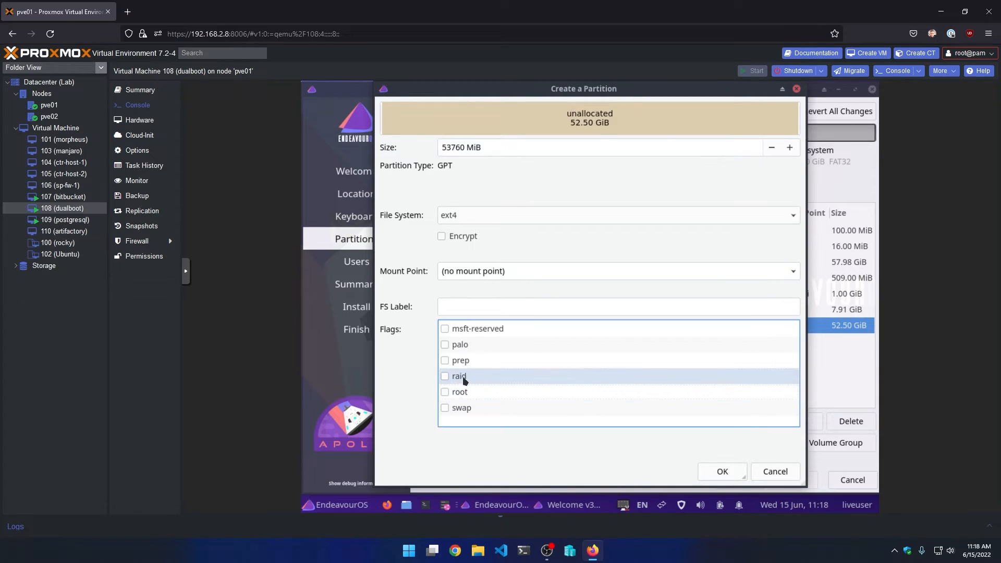
left_click(445, 392)
left_click(798, 271)
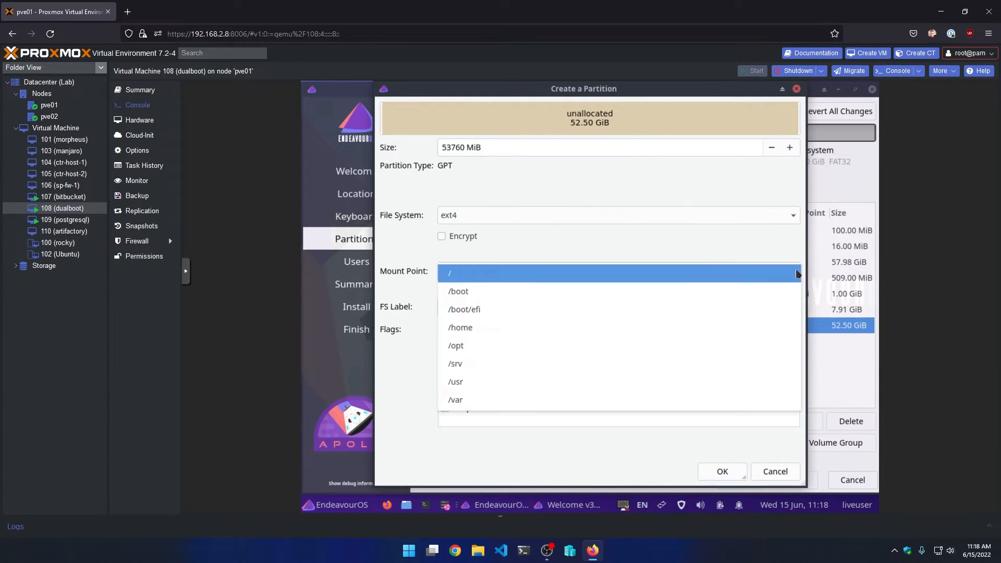
left_click(585, 276)
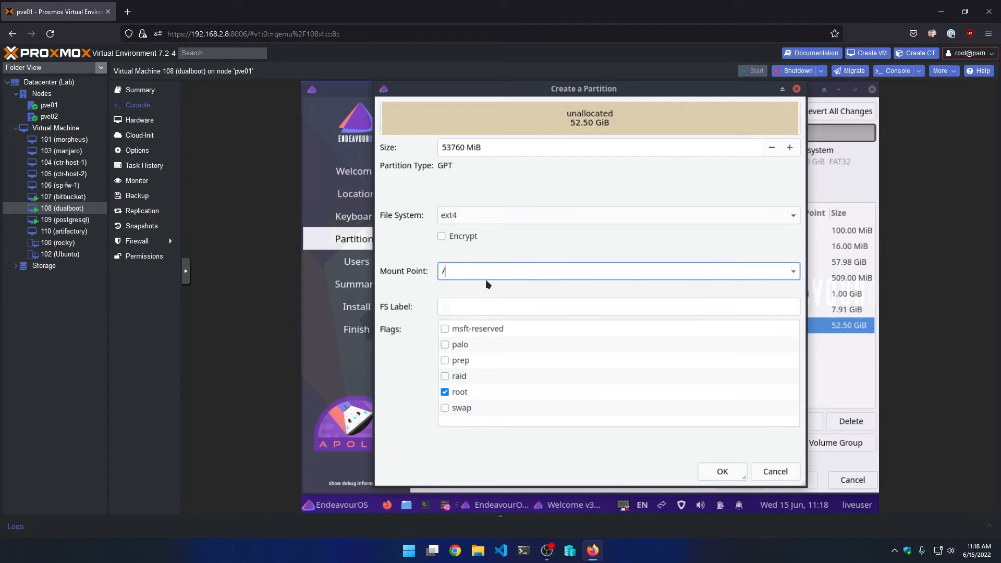
left_click(482, 223)
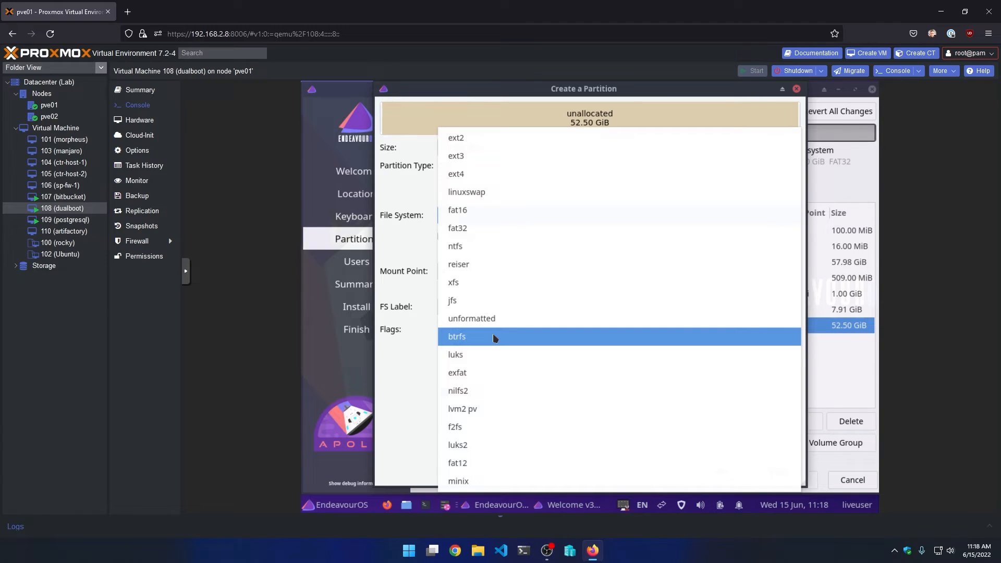
left_click(559, 336)
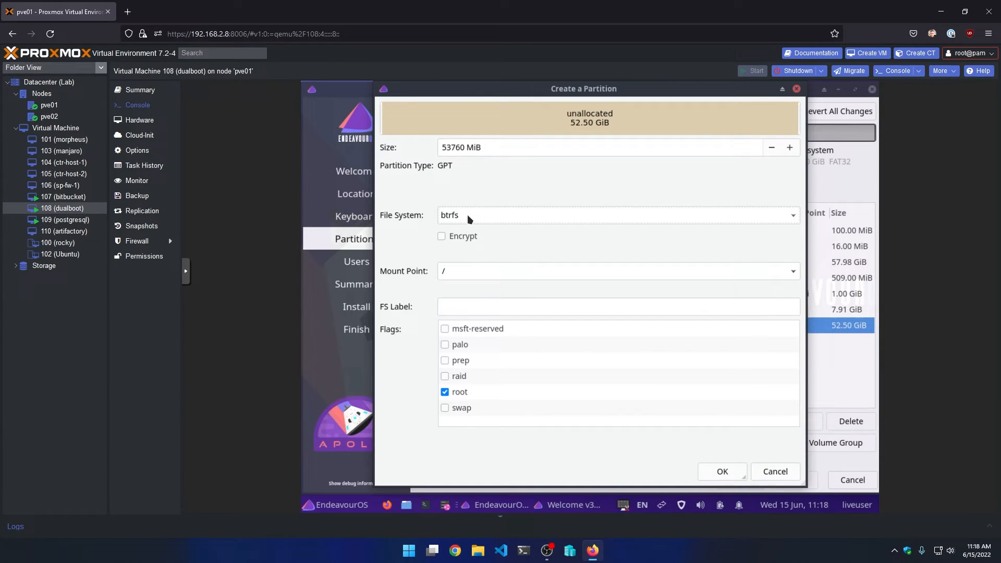
left_click(718, 473)
left_click(713, 472)
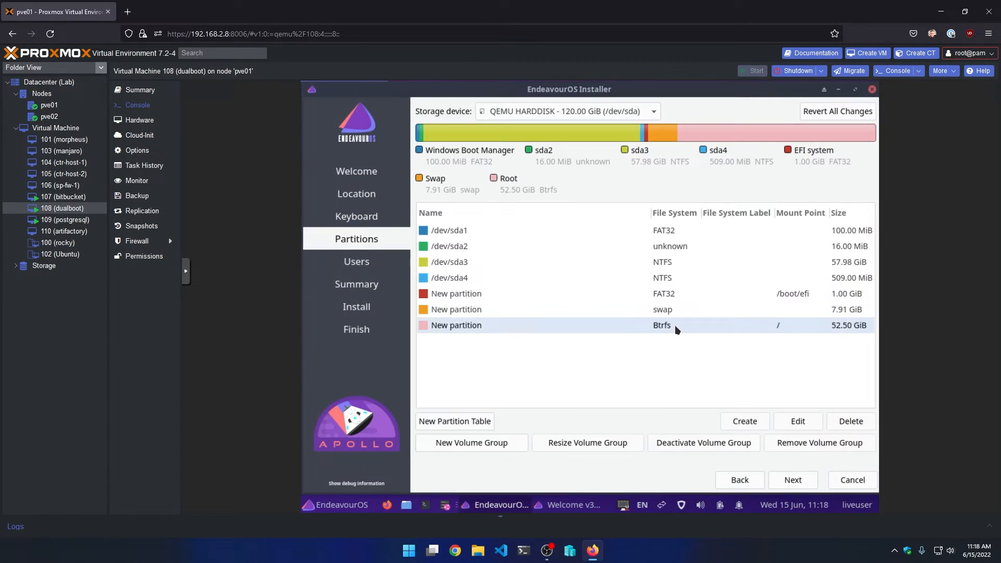
- Review the EFI, swap and Btrfs root partitions, then continue to the Users page
left_click(679, 296)
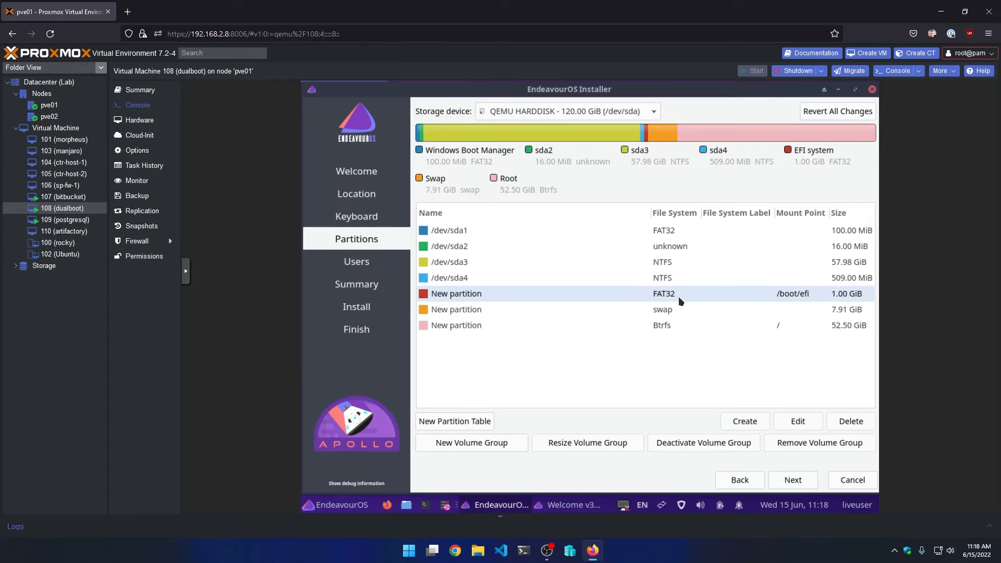
left_click(702, 313)
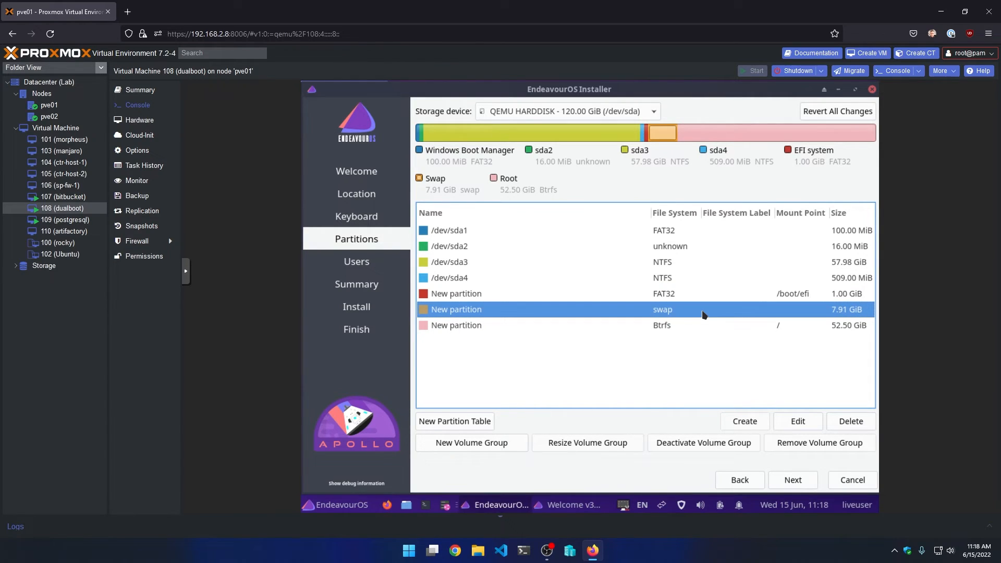
left_click(691, 327)
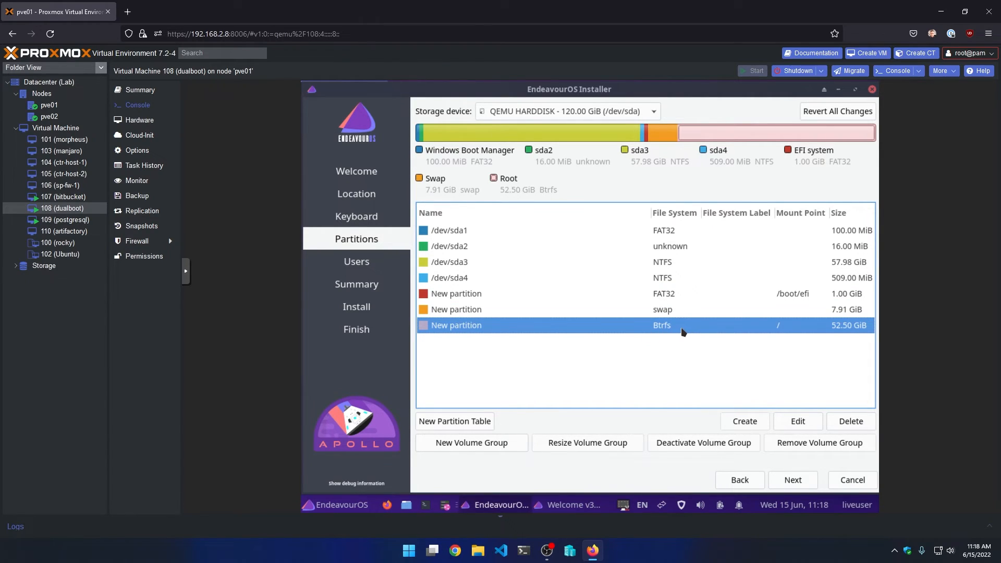
left_click(790, 481)
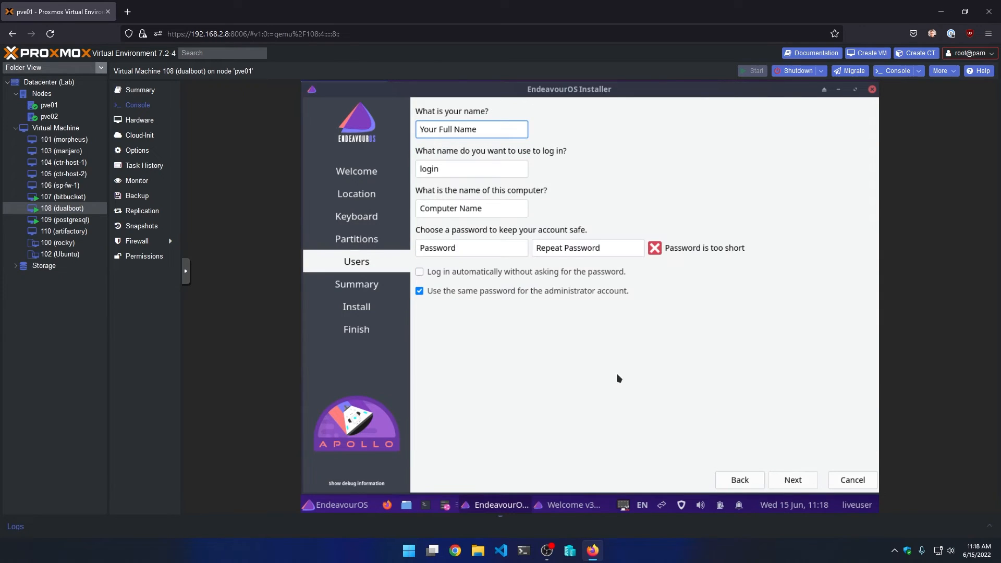
- Enter the user's name and the account password twice, then continue to the Summary page
type("andrey")
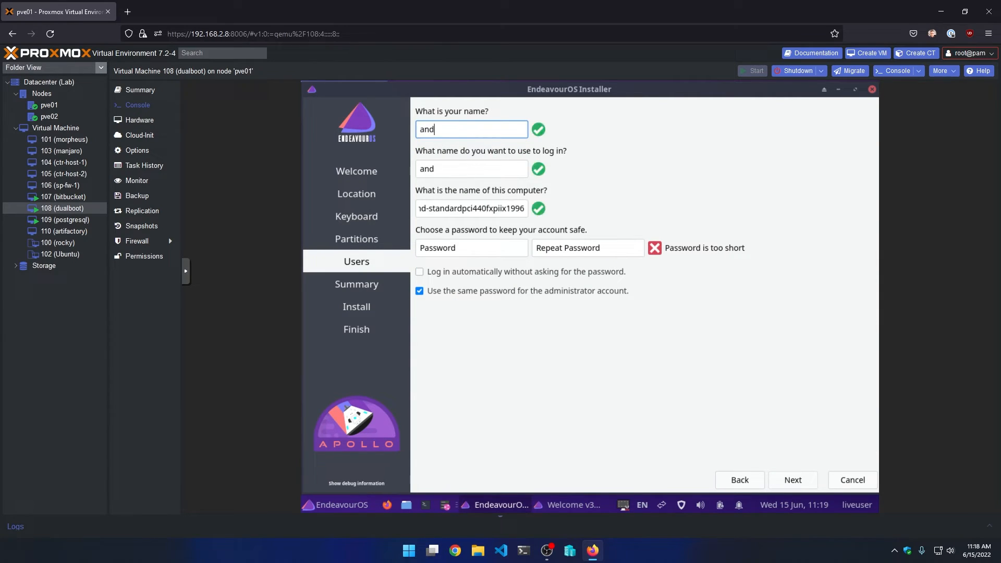
key("Tab")
key("Tab")
key("Tab")
type("********")
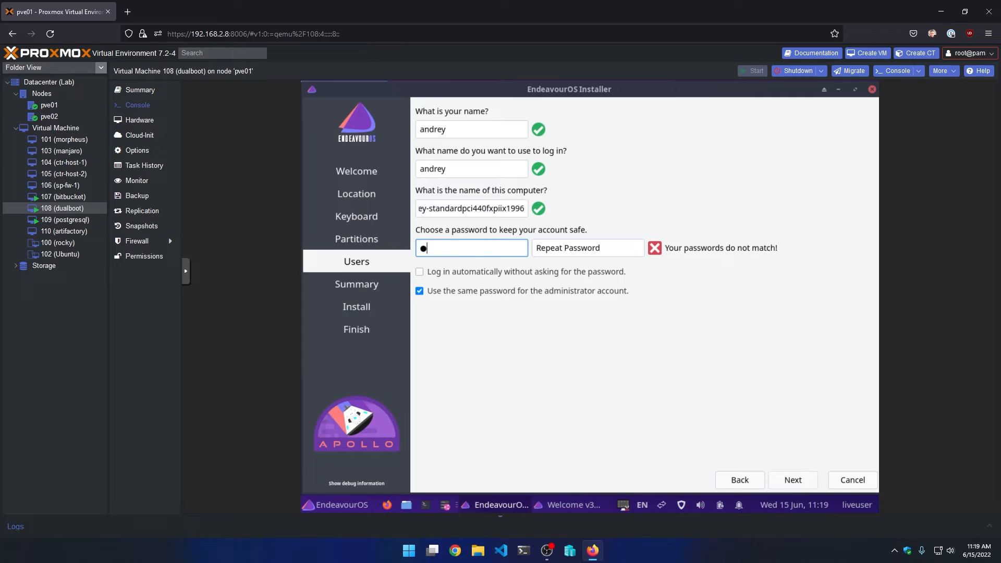
key("Tab")
type("********")
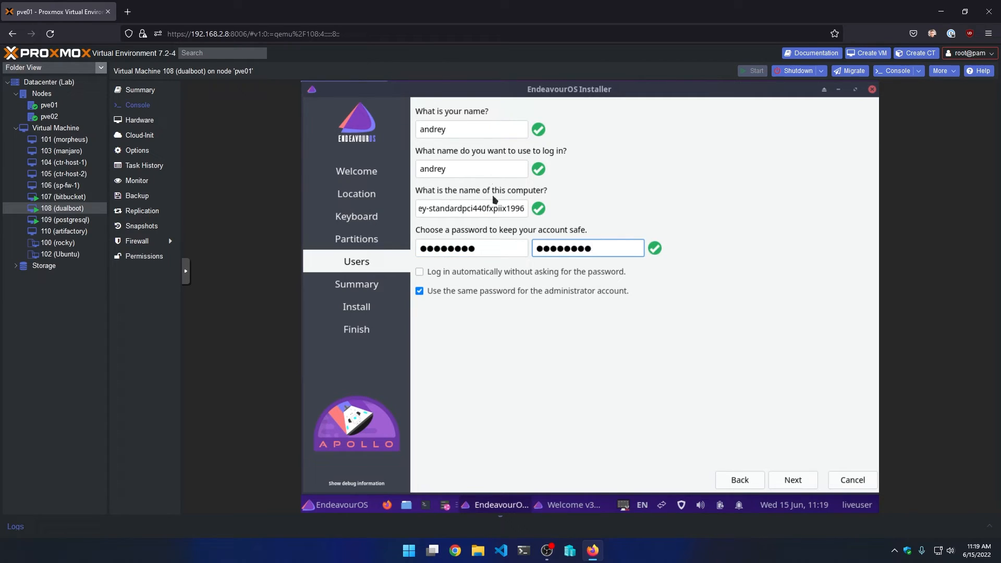
left_click(789, 477)
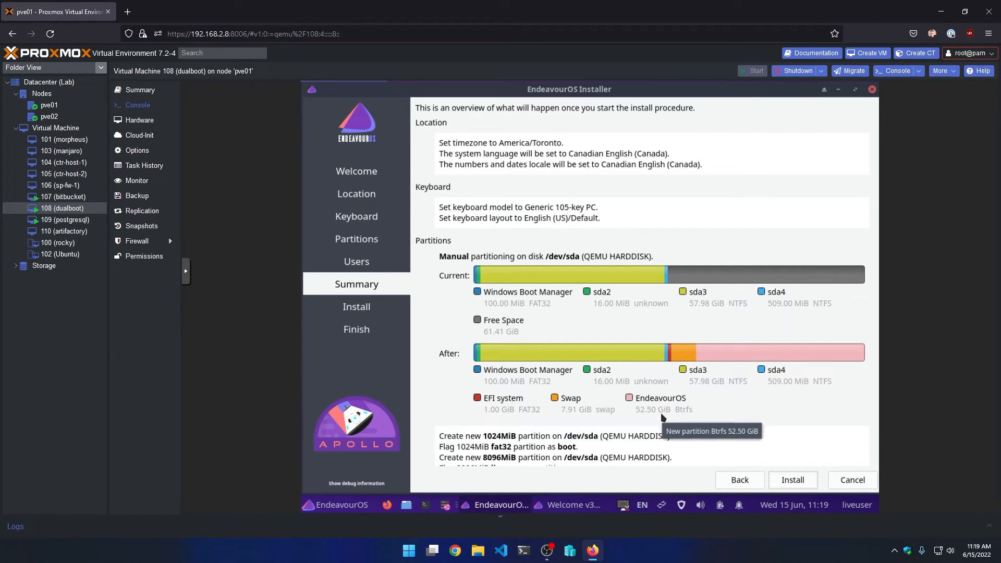
- Start the installation from the Summary page and confirm Install now
left_click(790, 480)
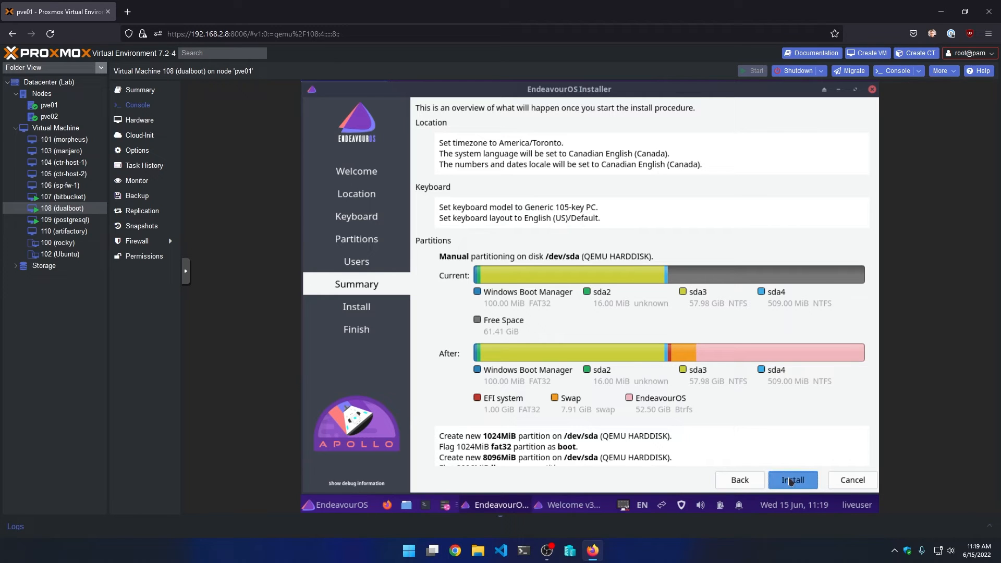
left_click(575, 304)
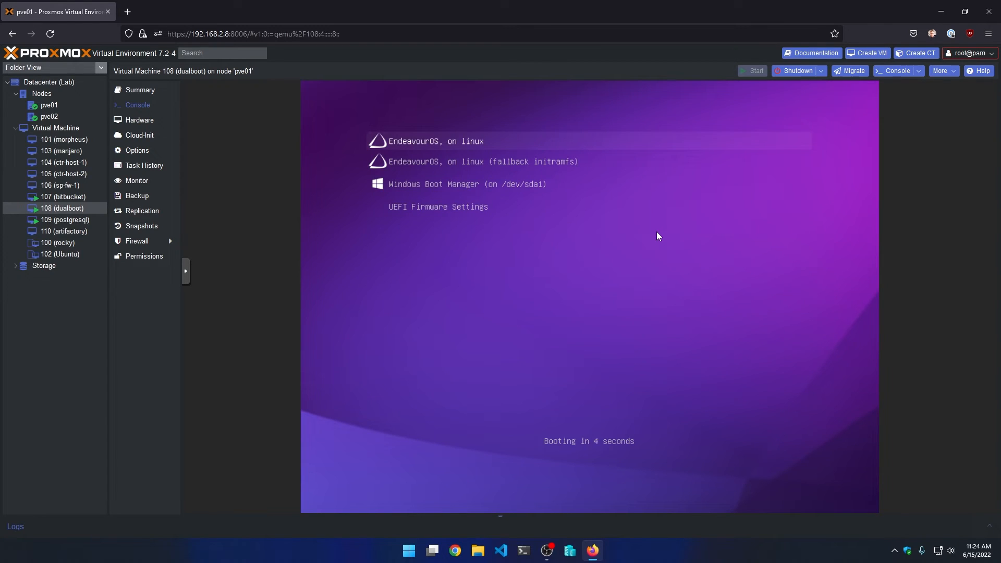
- Boot the 'EndeavourOS, on linux' entry from the GRUB menu
key("Down")
key("Up")
key("Down")
key("Down")
key("Down")
key("Up")
key("Up")
key("Up")
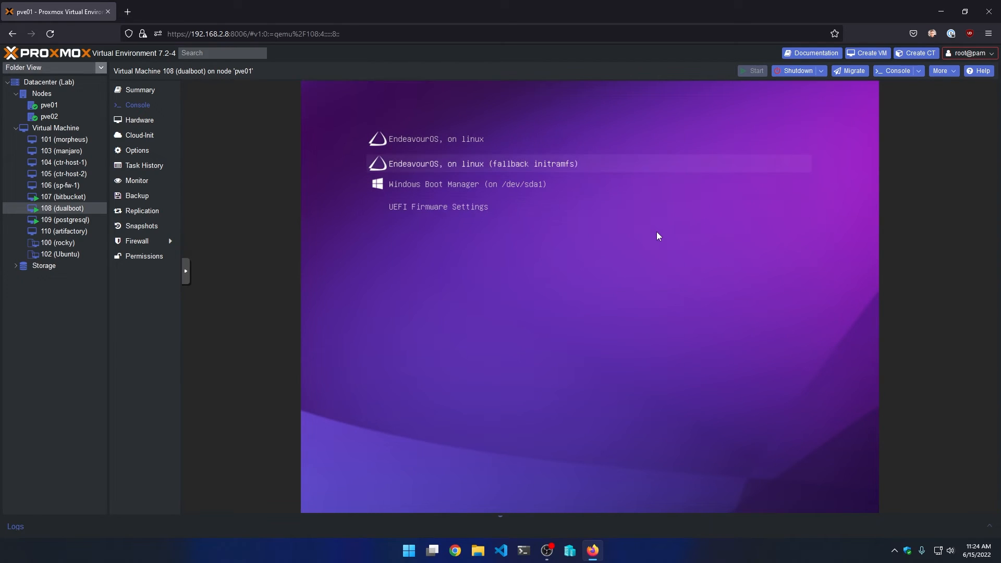
key("Return")
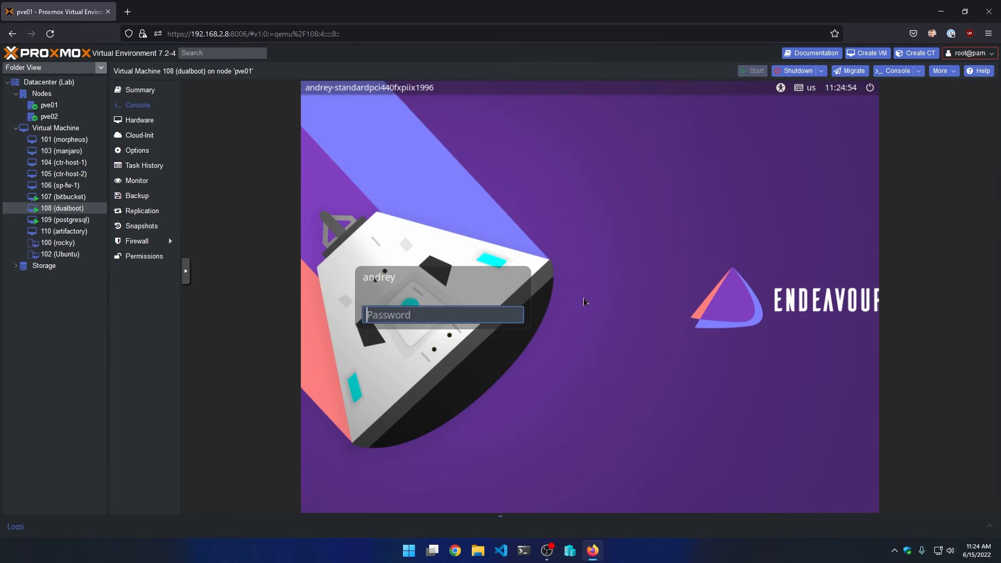
- Sign in at the EndeavourOS login screen with the account password
key("Return")
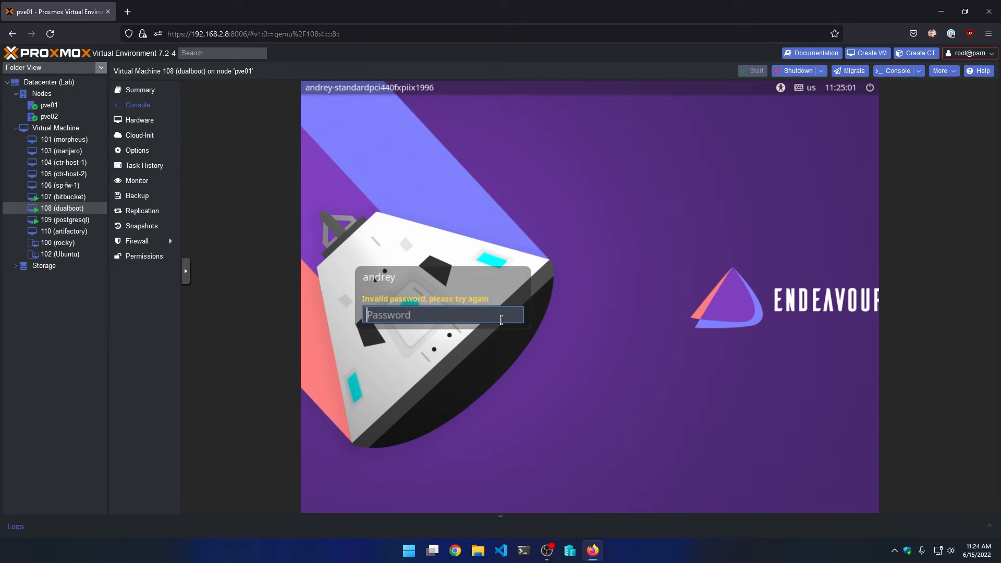
type("********")
key("Return")
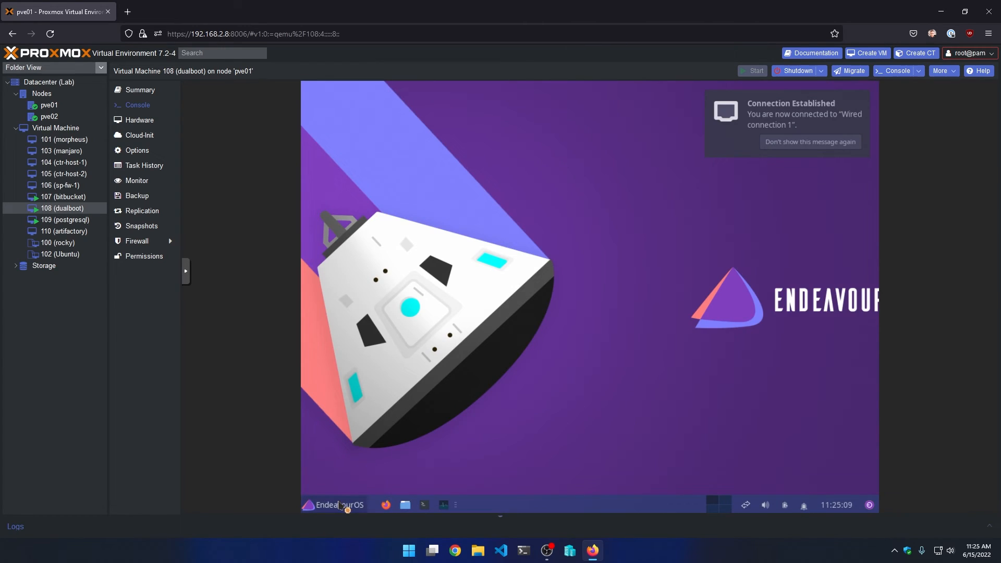
- Close the Welcome window and restart EndeavourOS from the Whisker menu's log-out options
left_click(339, 505)
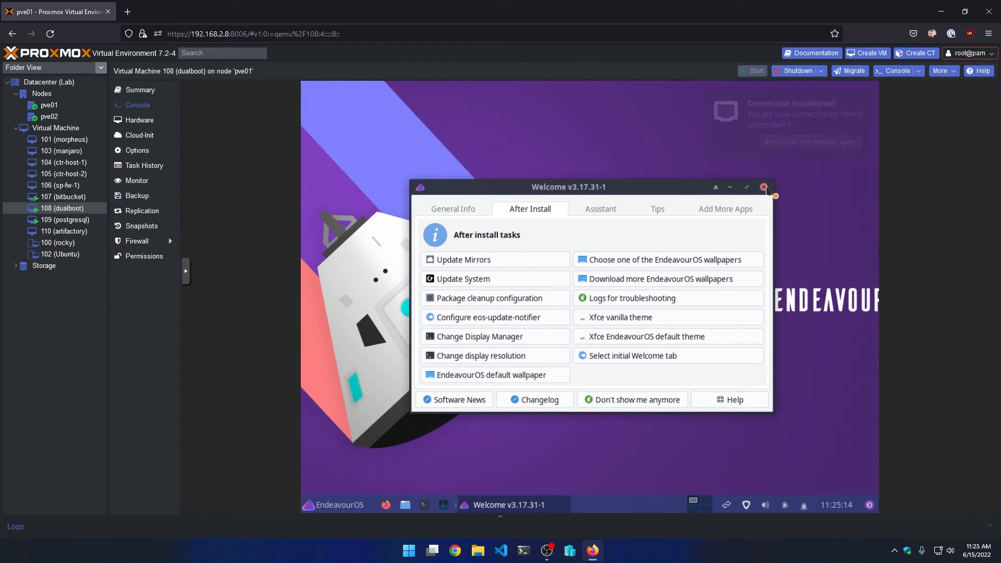
left_click(764, 187)
left_click(319, 511)
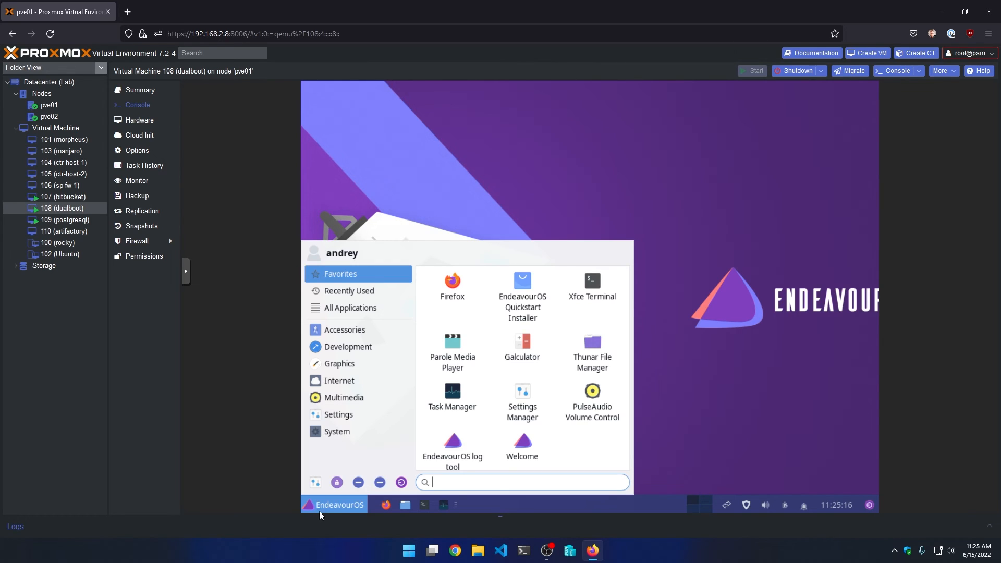
left_click(401, 482)
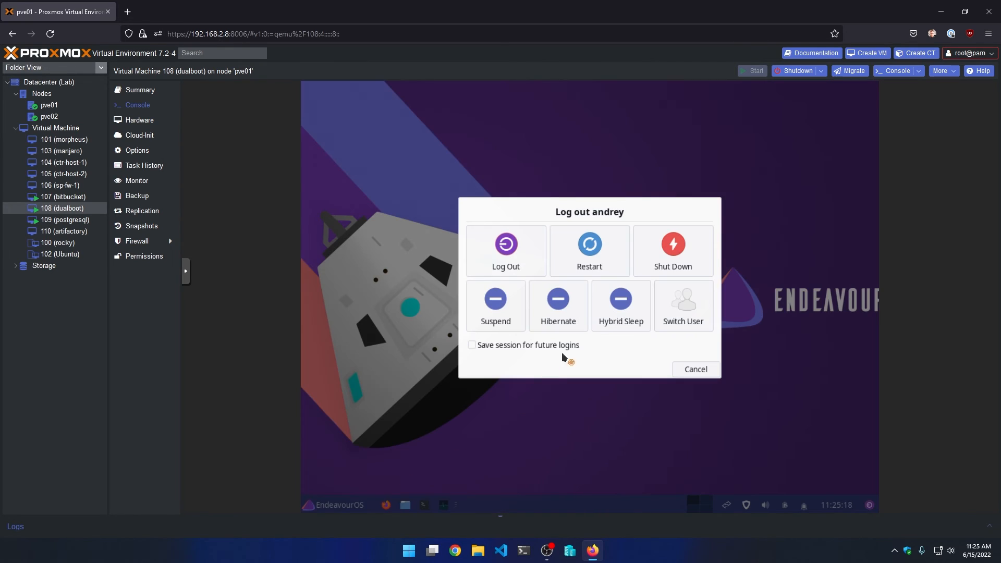
left_click(594, 258)
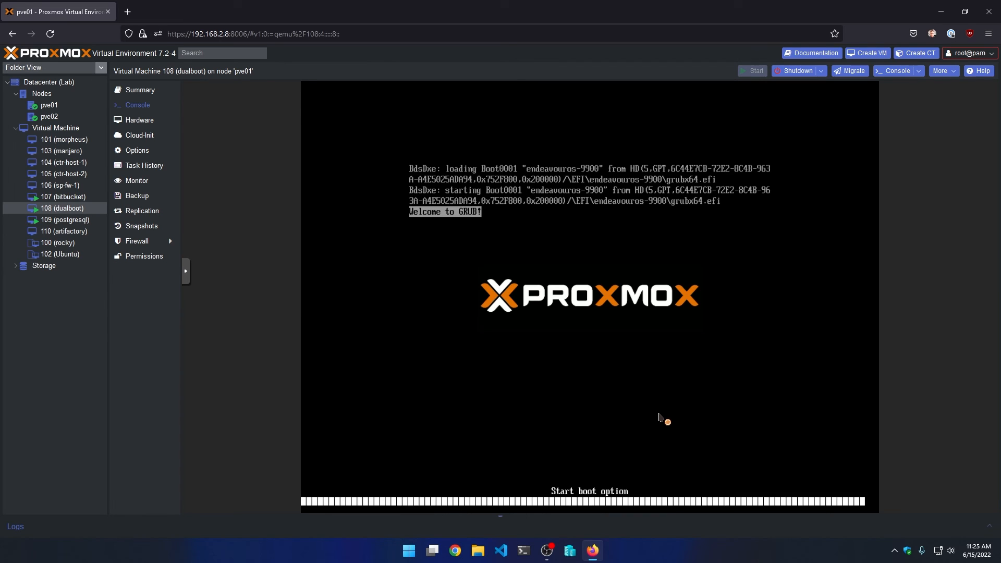
- Boot the Windows Boot Manager entry from the GRUB menu
key("Down")
key("Up")
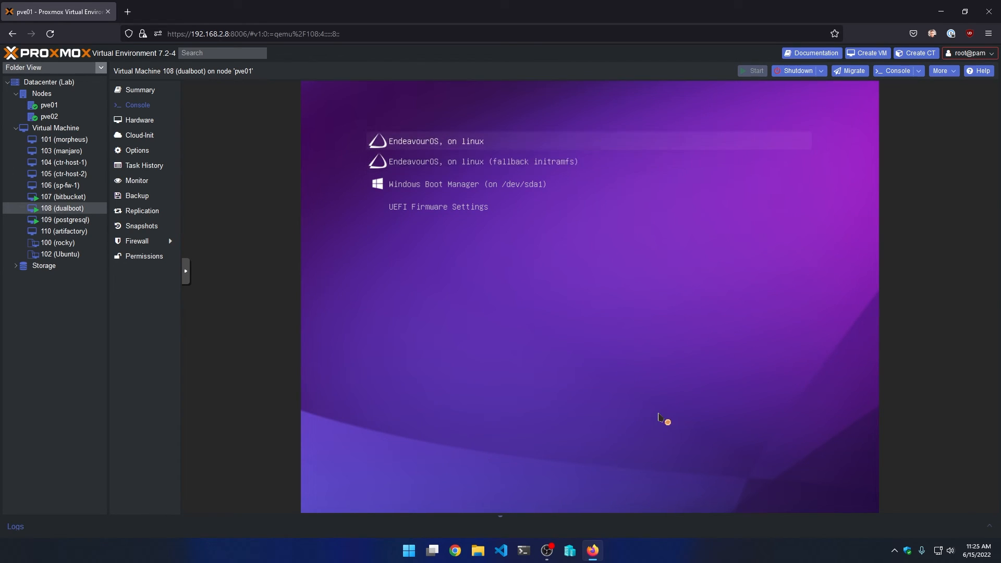
key("Down")
key("Down")
key("Return")
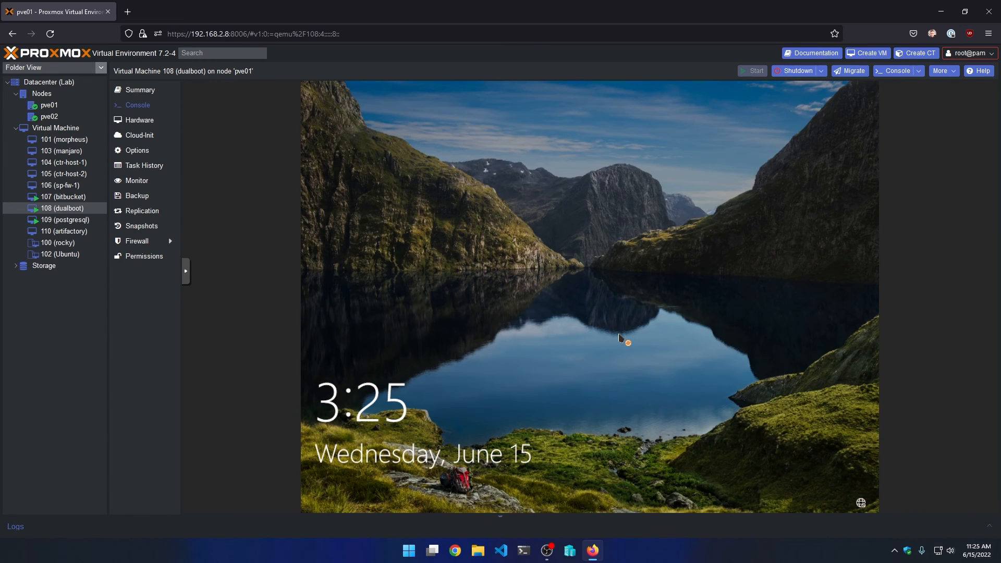
- Dismiss the Windows lock screen and sign in with the account password
left_click(619, 335)
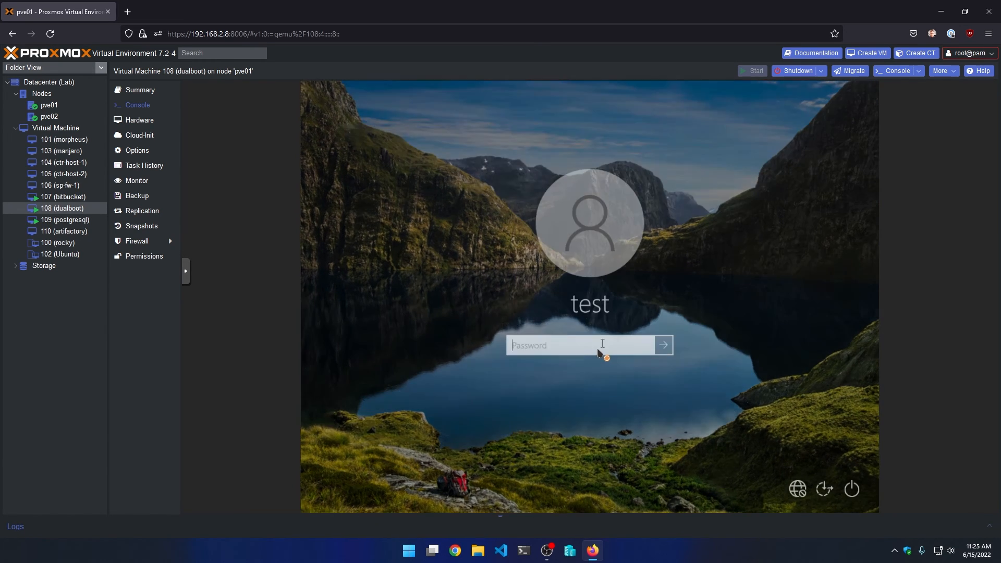
type("••••")
key("Return")
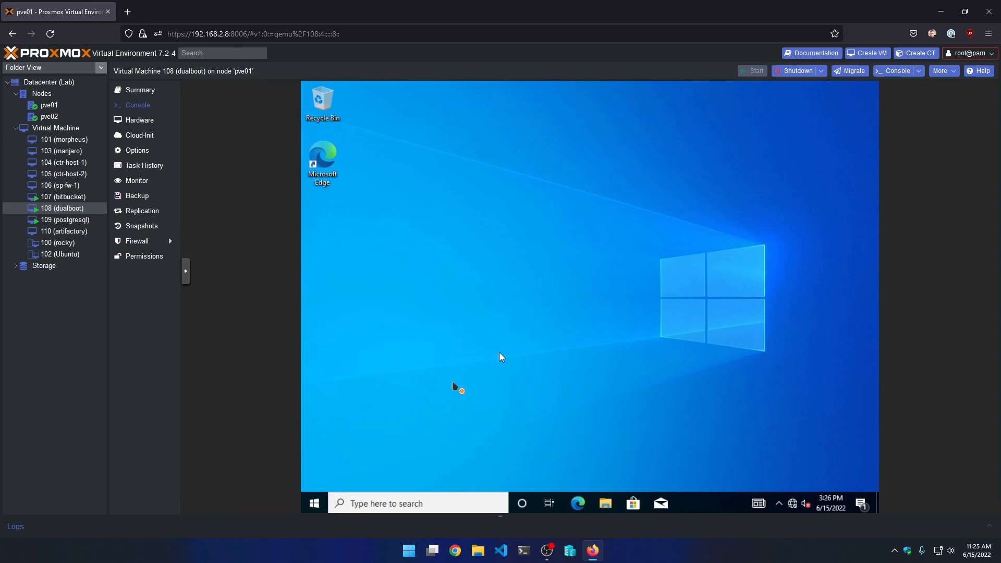
left_click(314, 503)
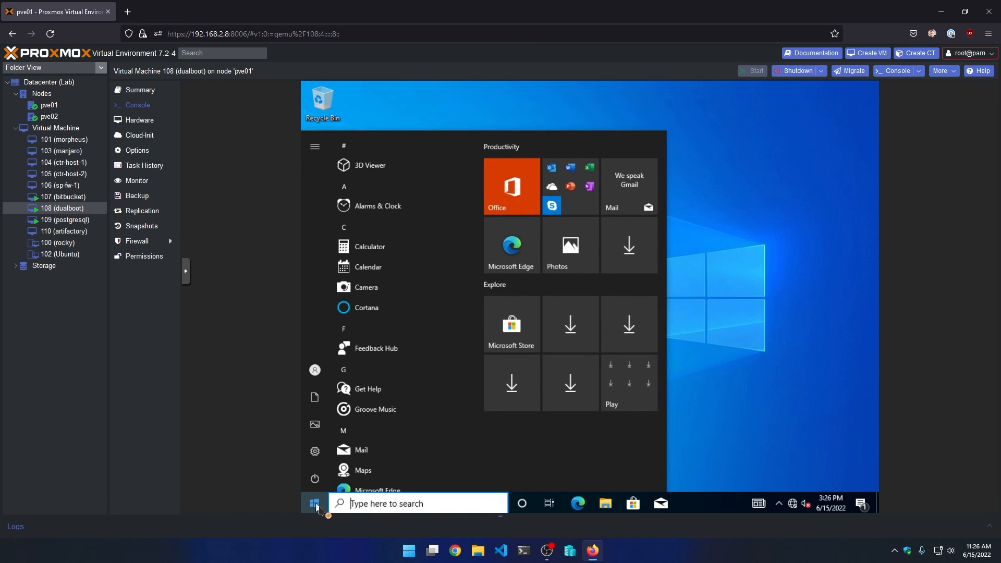
left_click(314, 503)
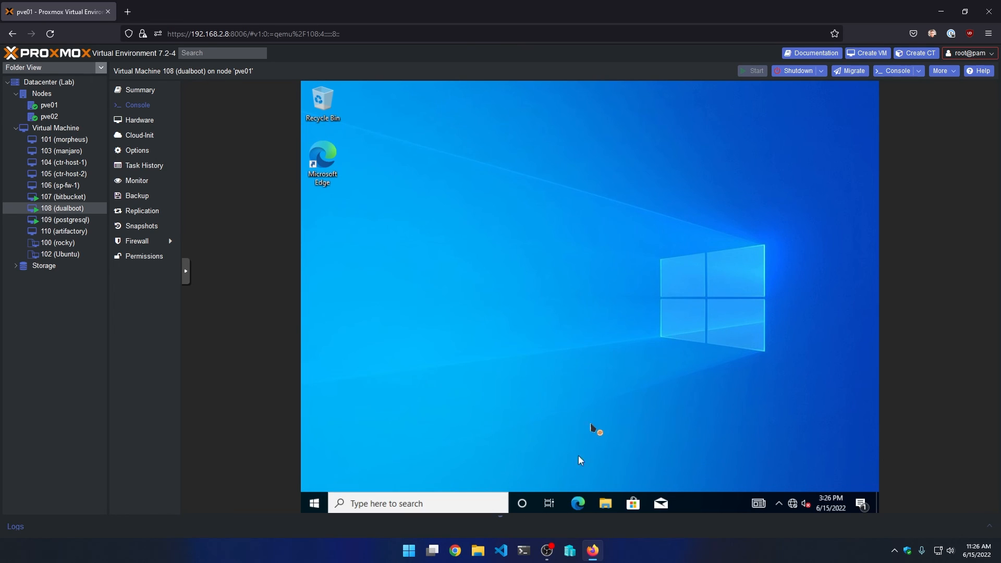